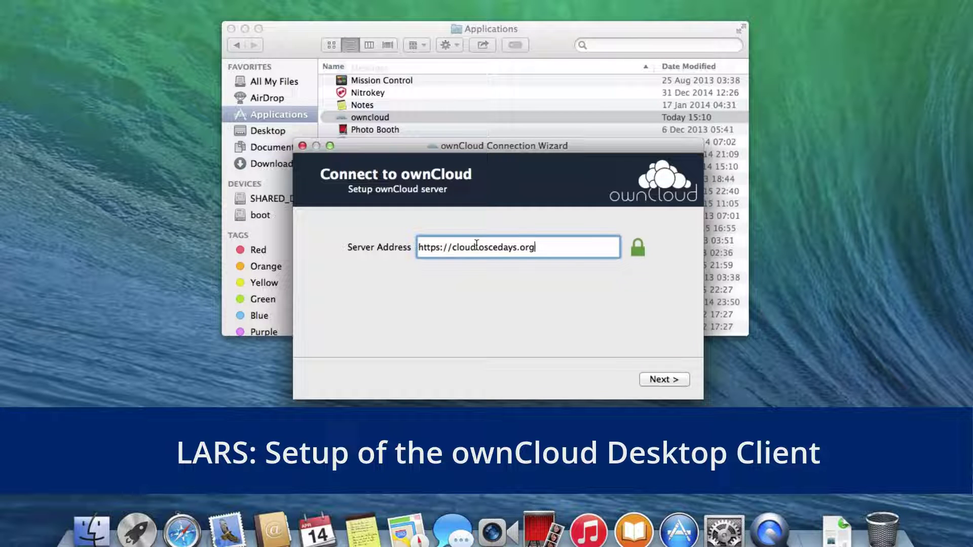
Confirm the server address and log in with the user's username and password.
click(664, 382)
text(L)
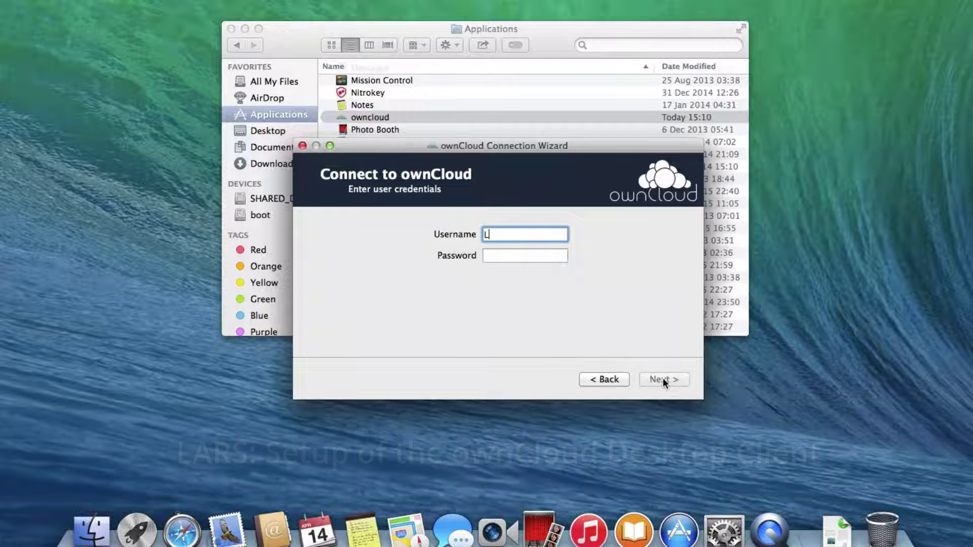
text(ars Z)
key(Tab)
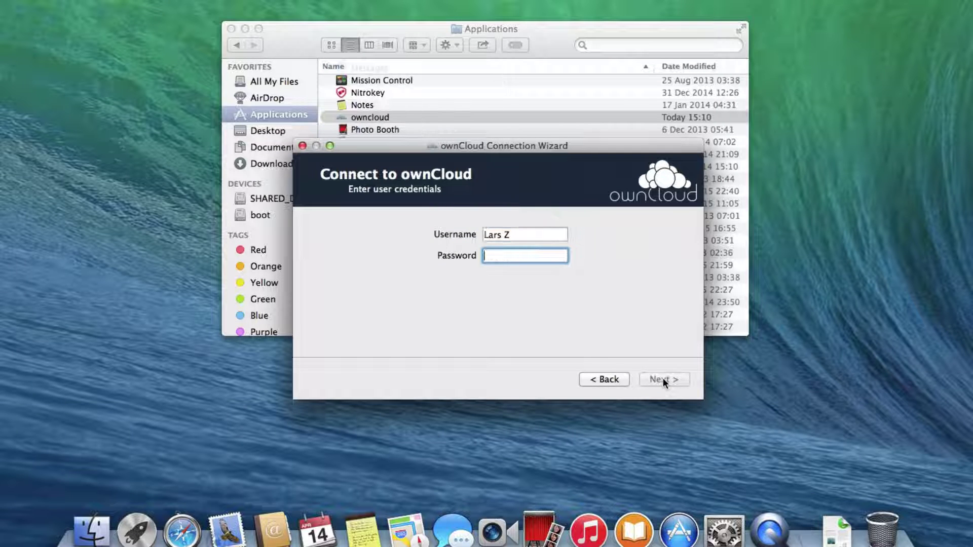
text(•••••••)
click(664, 381)
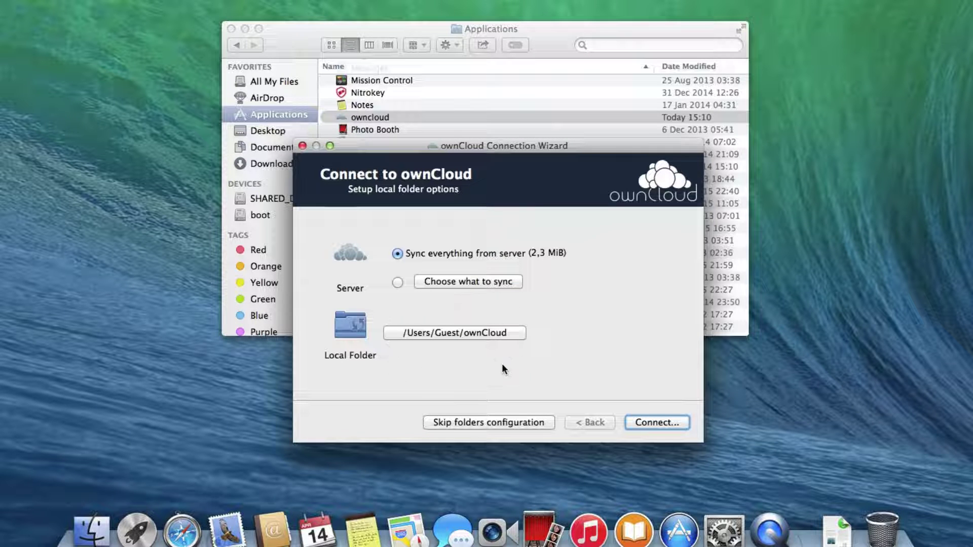
Sync everything to /Users/Guest/ownCloud, open the local folder, and finish the setup.
click(659, 422)
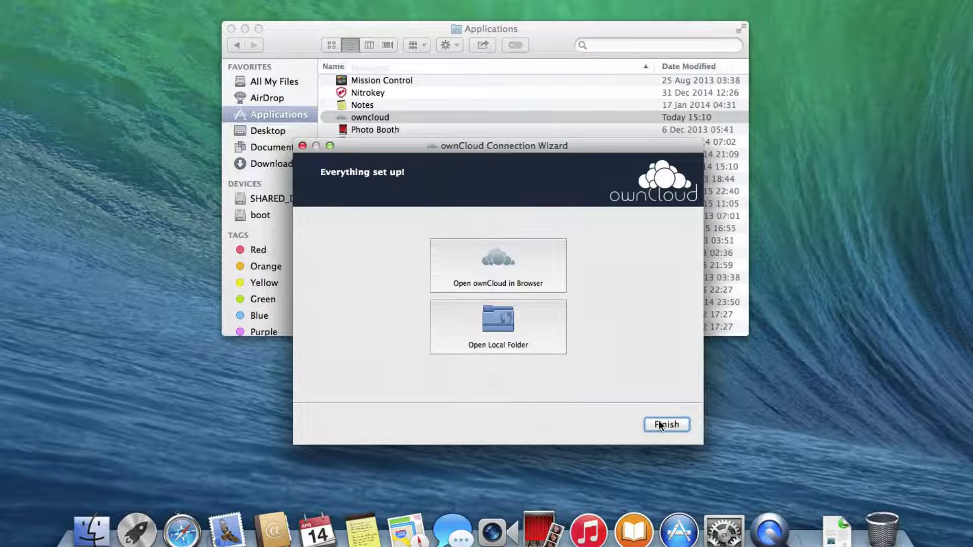
click(501, 322)
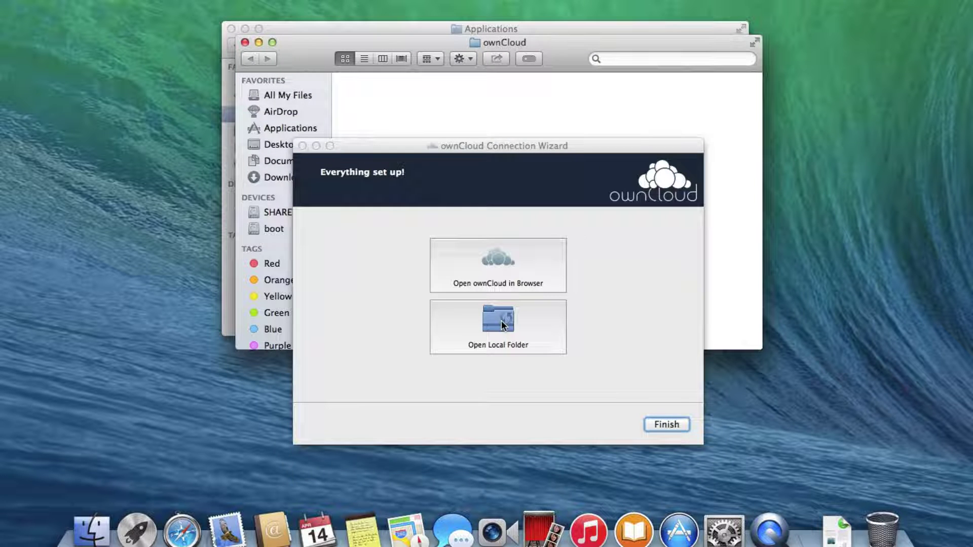
click(663, 425)
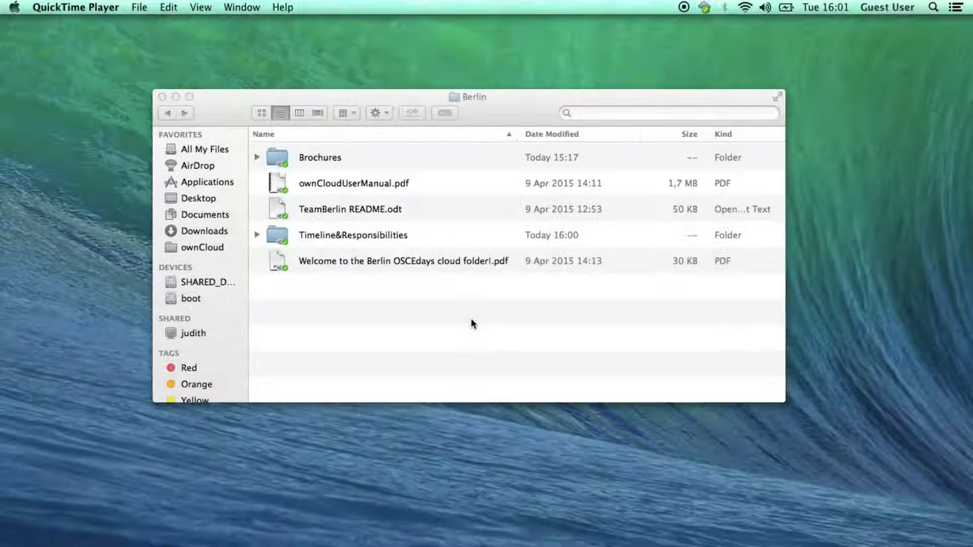
Expand Timeline&Responsibilities and open OSCEdays-Berlin_Timeline.ods in LibreOffice Calc.
click(257, 235)
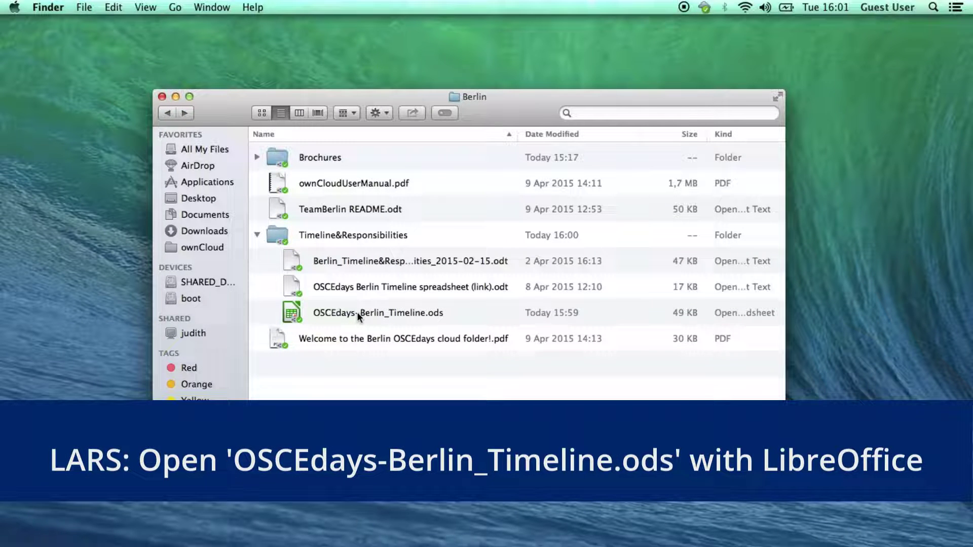
double_click(358, 314)
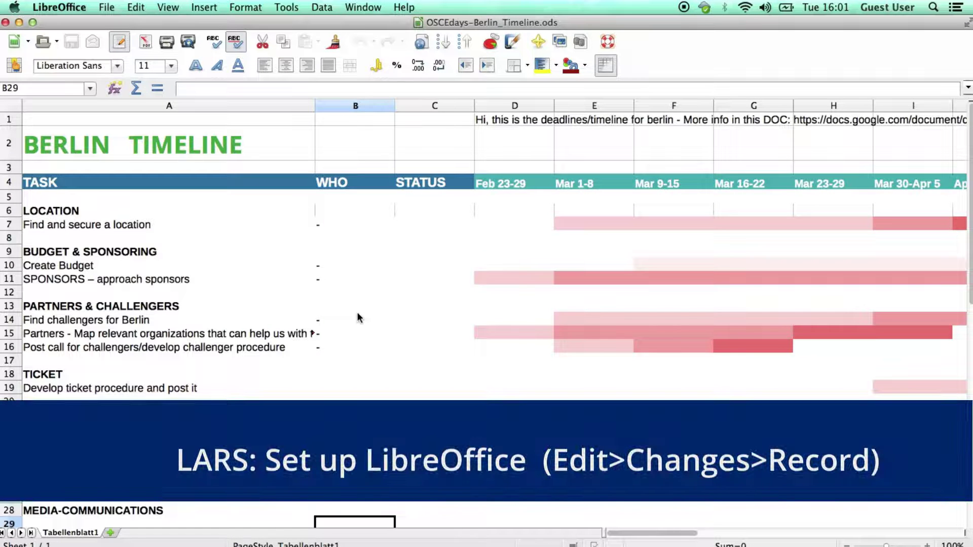
Turn on Edit > Changes > Record on the Mac, then open OSCEdays-Berlin_Timeline.ods on Linux.
click(136, 7)
mouse_move(163, 143)
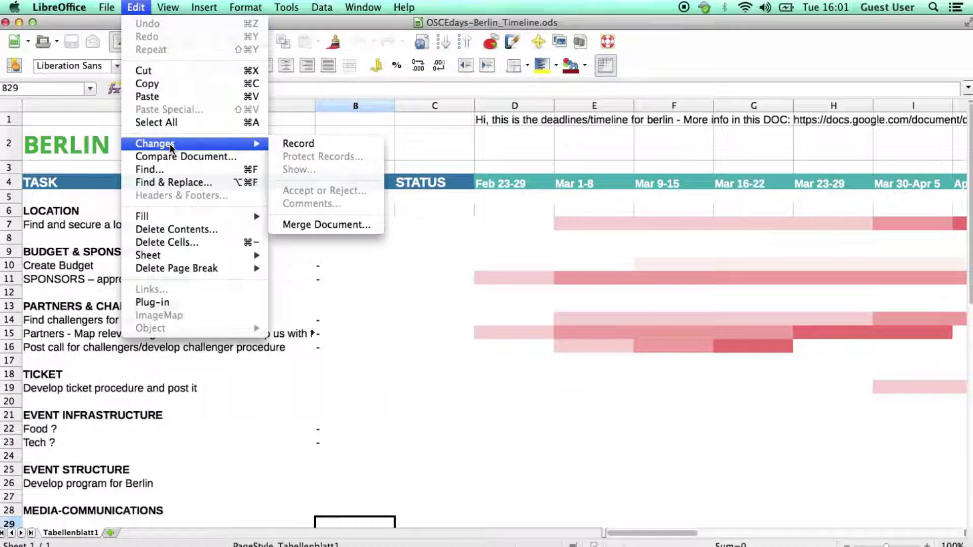
click(299, 145)
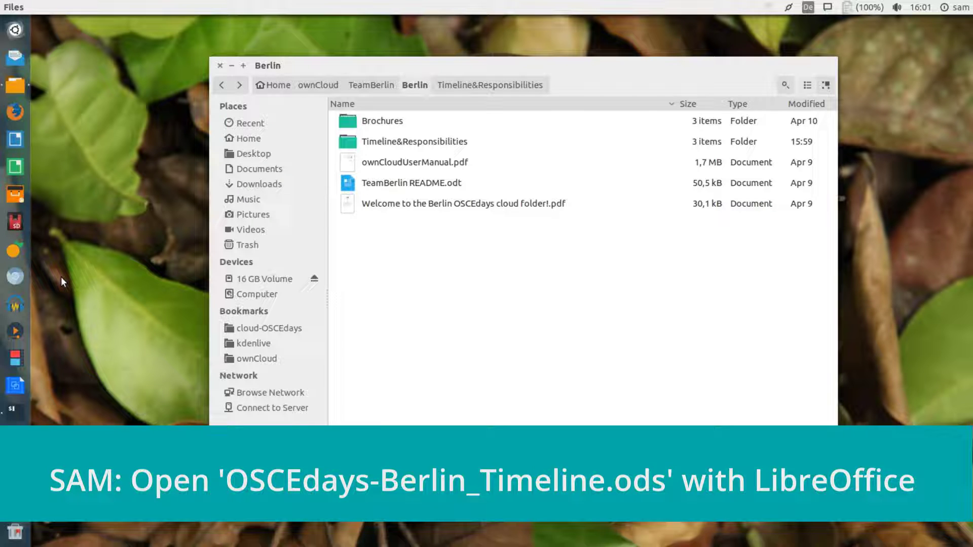
double_click(415, 142)
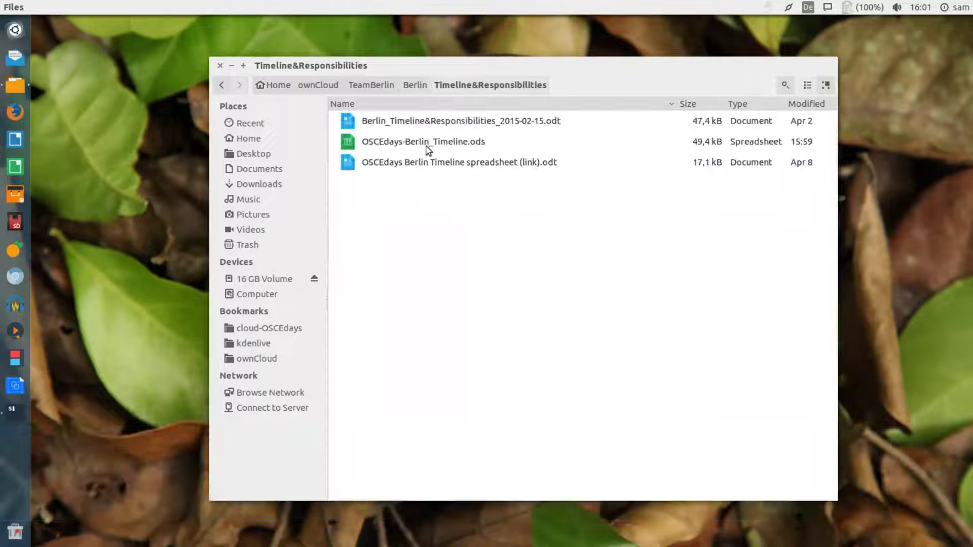
double_click(428, 150)
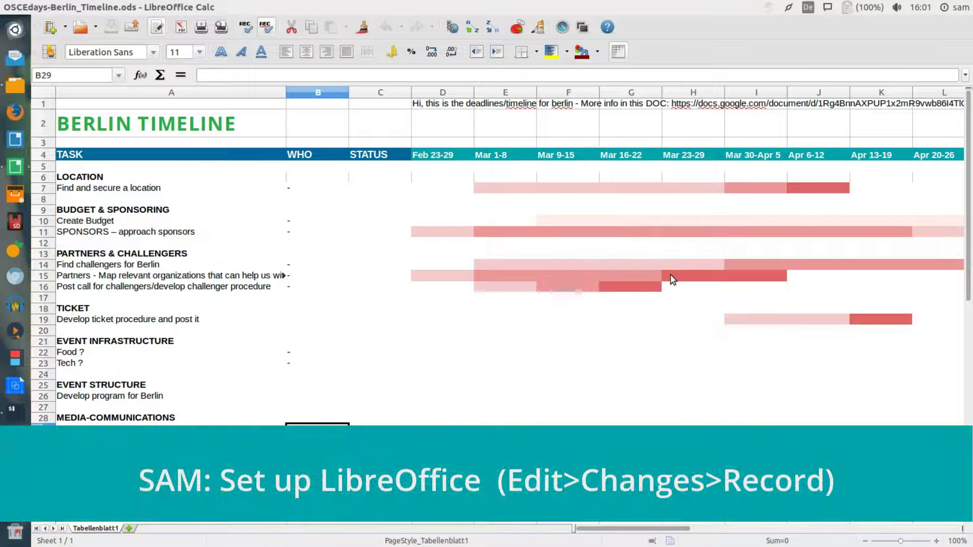
Switch on Edit > Changes > Record for the Ubuntu copy of the timeline.
click(73, 7)
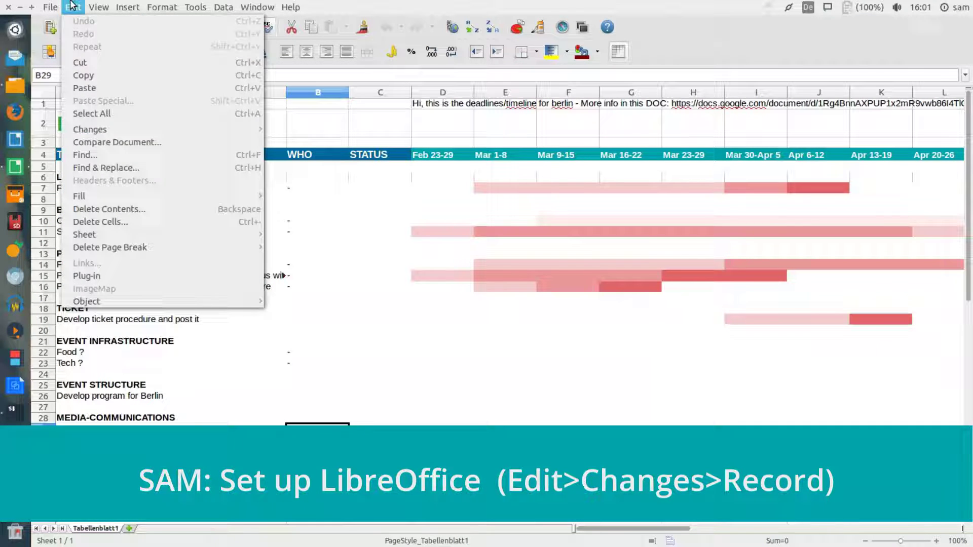
mouse_move(117, 131)
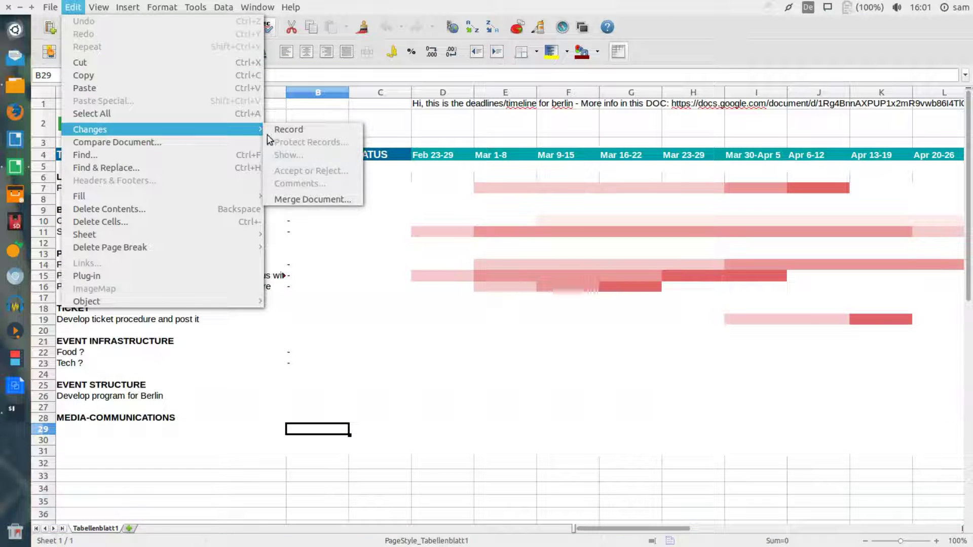
click(298, 129)
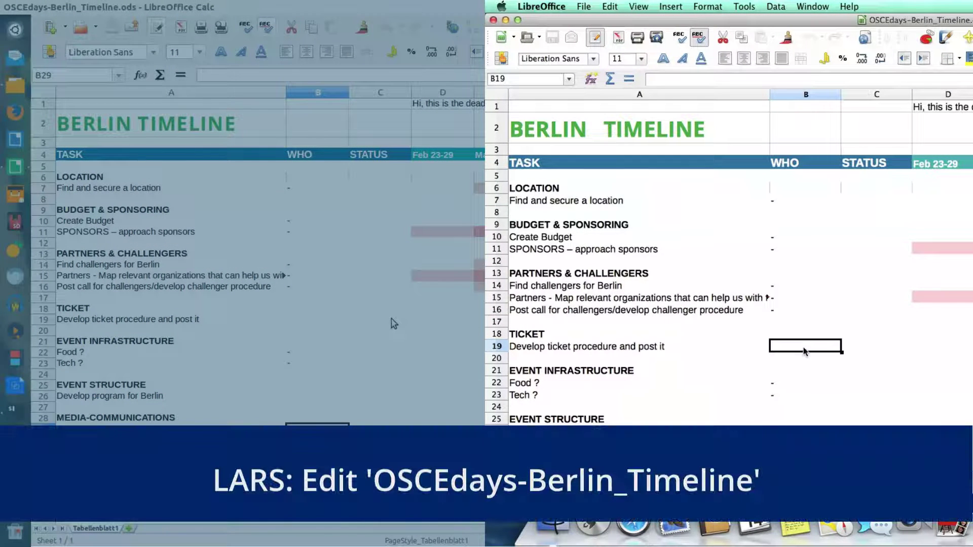
On the Mac, enter an assignee in B19 and the status 'posted in forum' in C19.
text(Lars)
key(Tab)
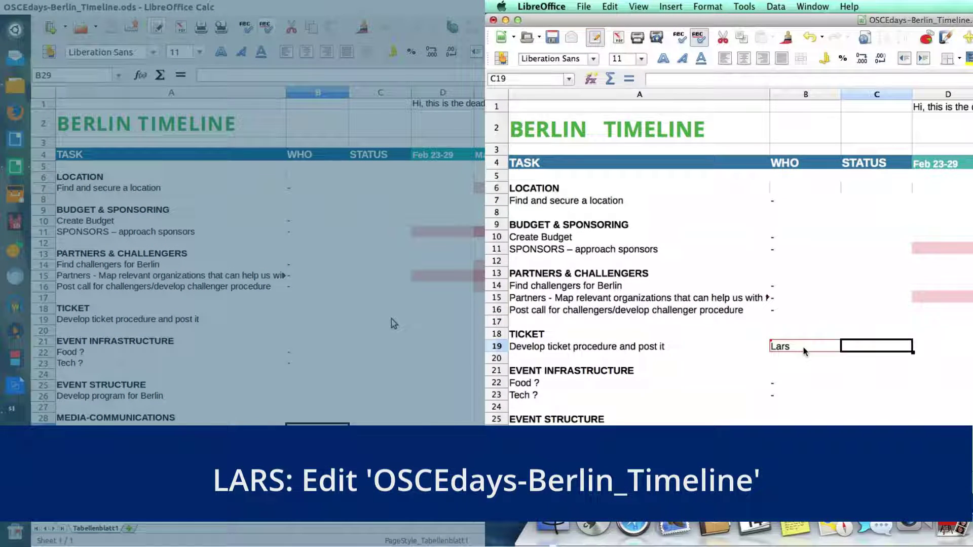
text(posted)
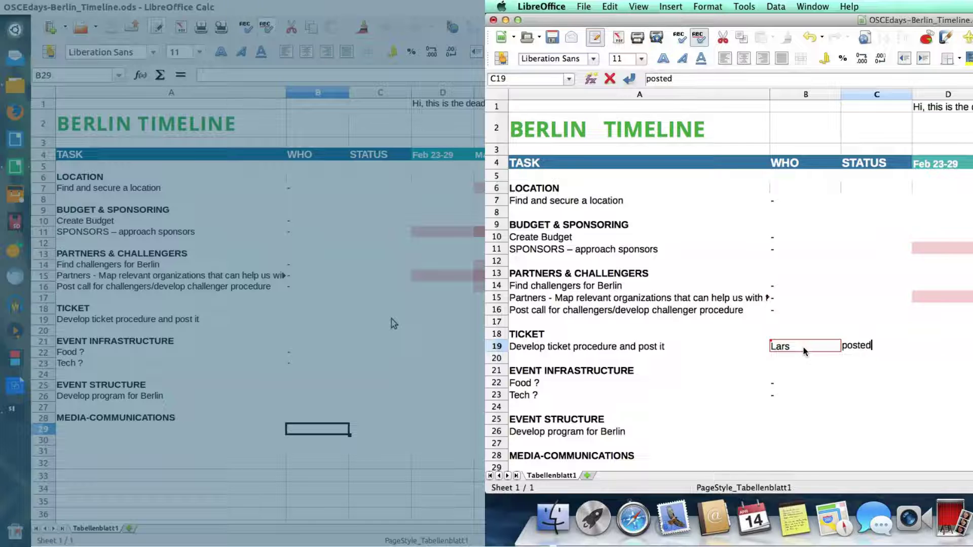
text( in forum)
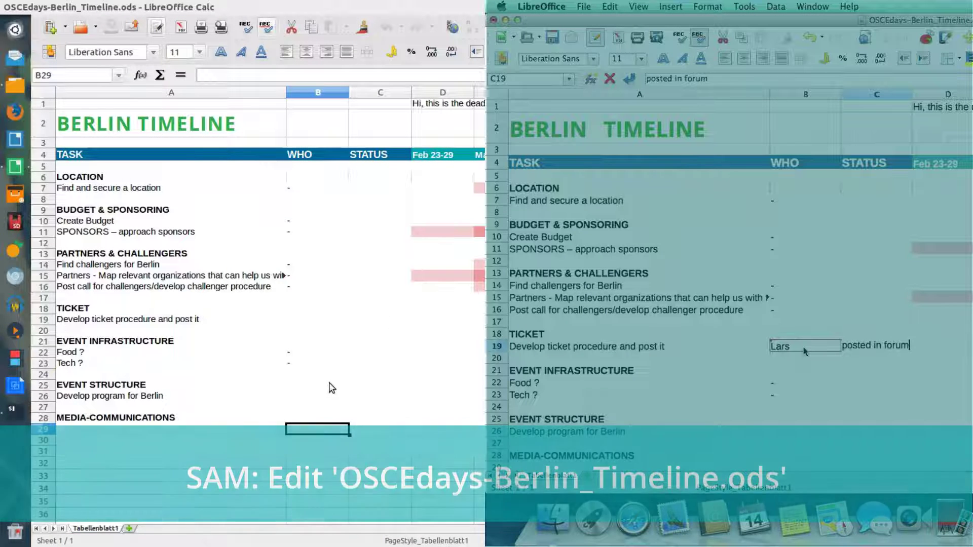
click(319, 397)
key(Return)
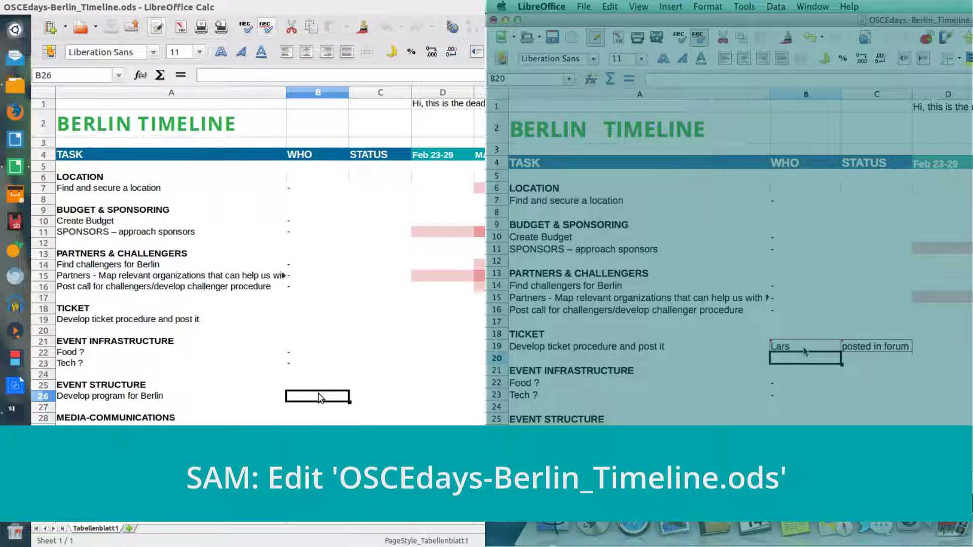
On Linux, enter three assignee names in B26 and begin a status note in C26.
text(Lars, Sam, )
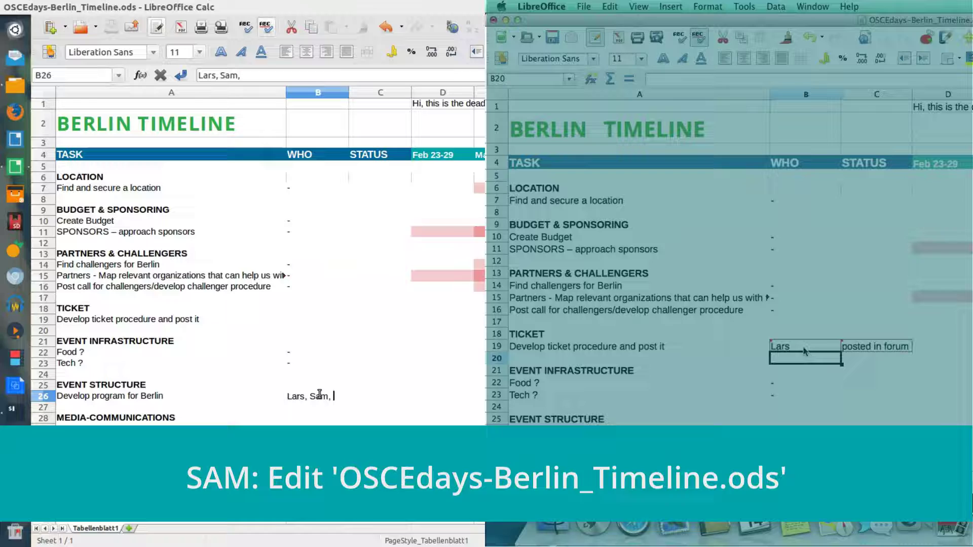
text(Alice)
key(Tab)
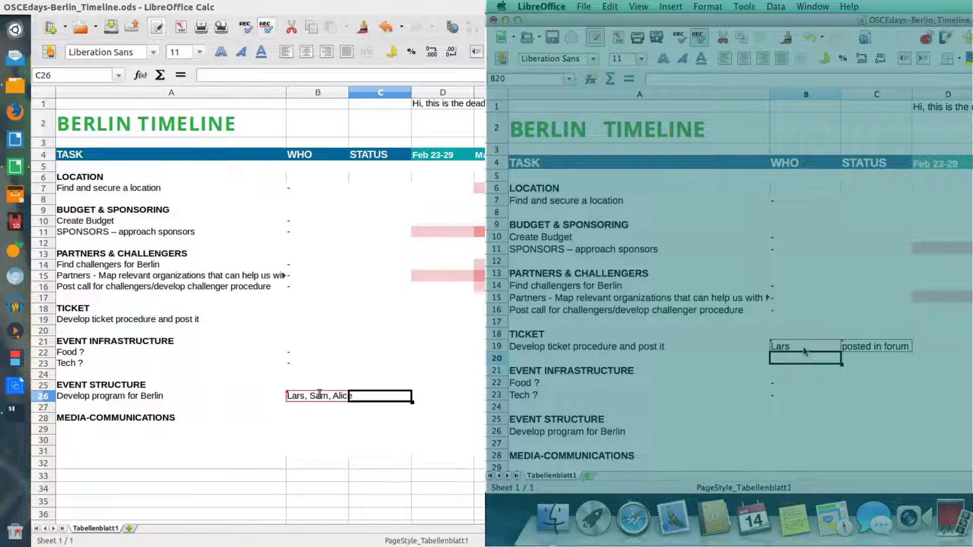
text(met Marce)
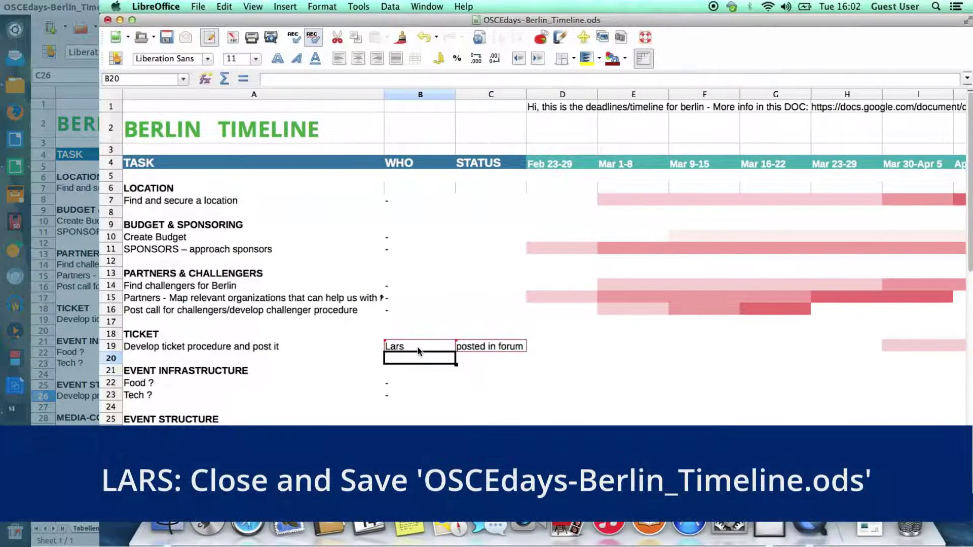
Save and close the edited timeline on both the Mac and the Linux computer.
key(super+w)
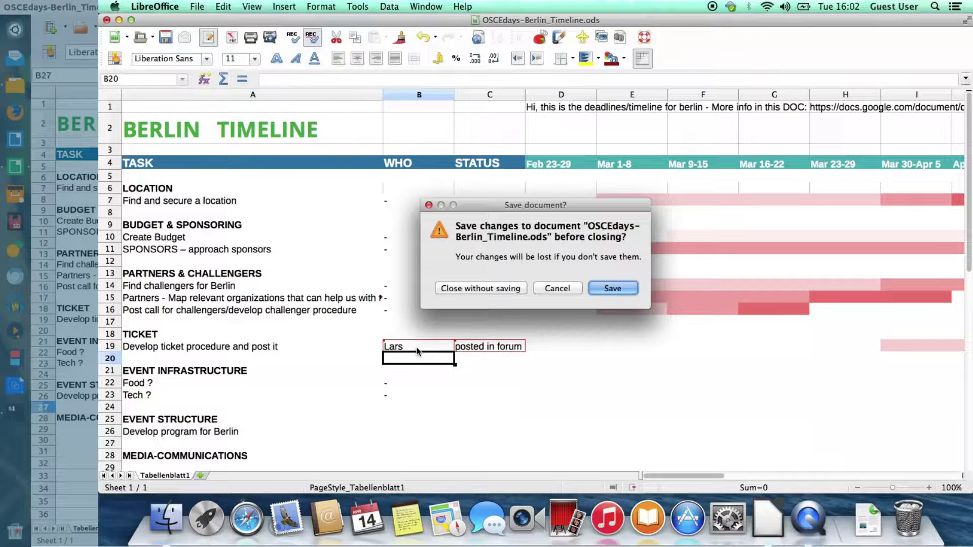
key(Return)
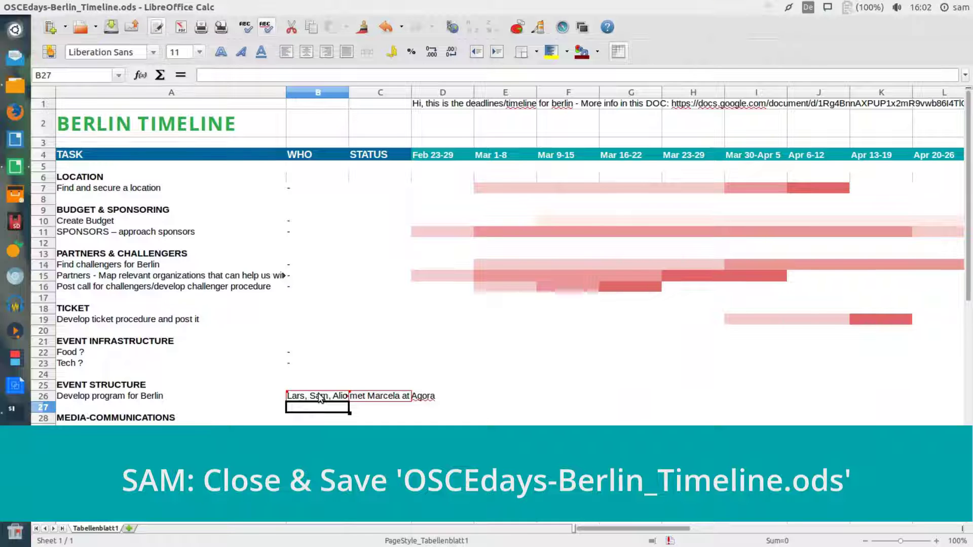
key(ctrl+w)
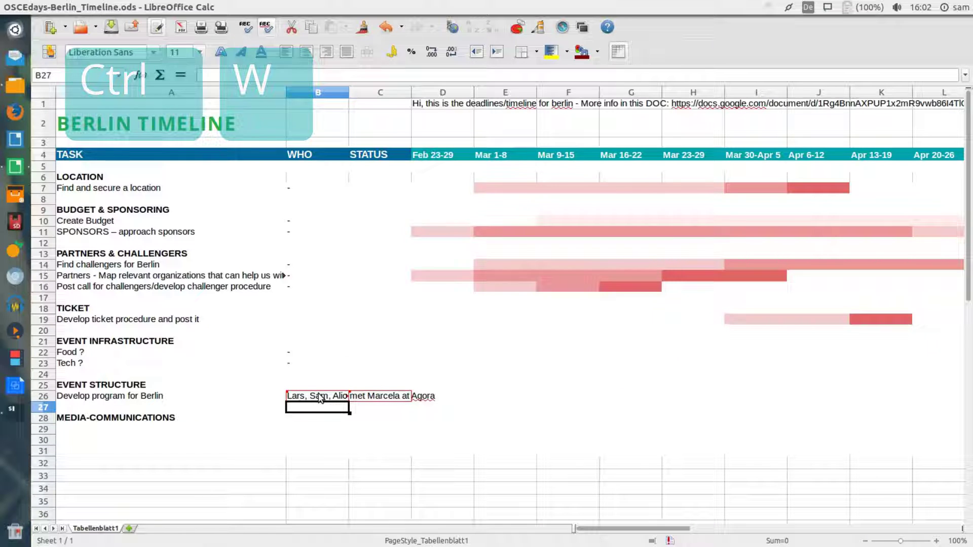
key(Return)
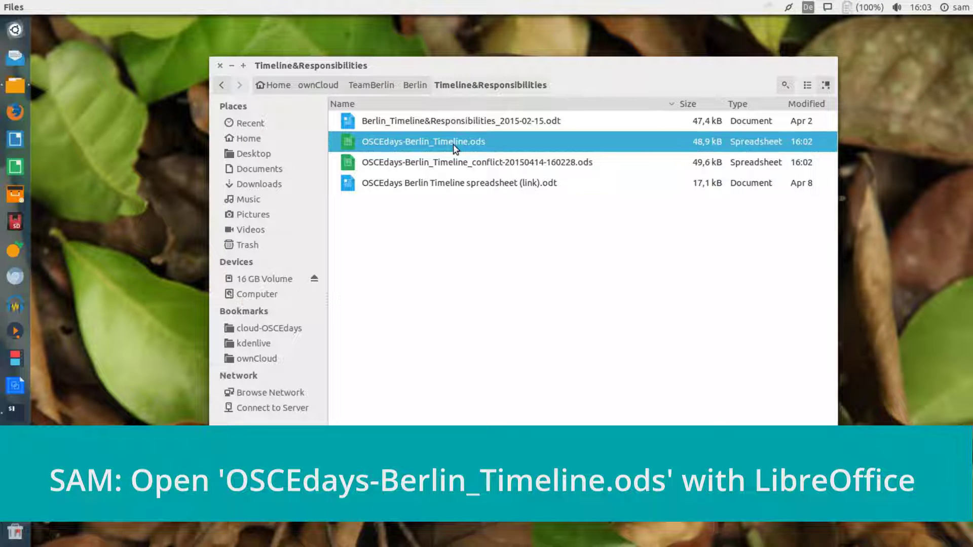
Reopen OSCEdays-Berlin_Timeline.ods on Ubuntu to see the synced 'posted in forum' ticket entry.
double_click(454, 145)
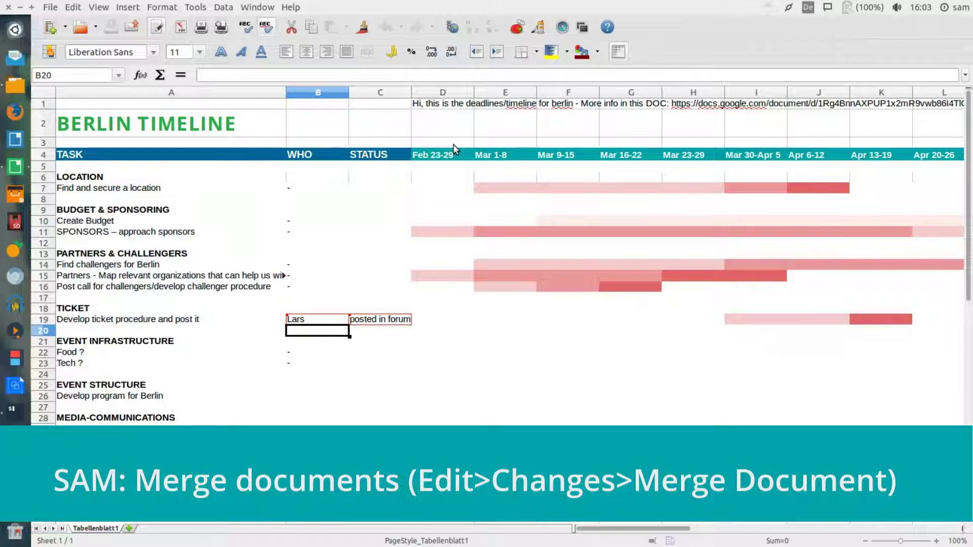
Start Edit > Changes > Merge Document and select OSCEdays-Berlin_Timeline_conflict-20150414-160228.ods.
click(73, 7)
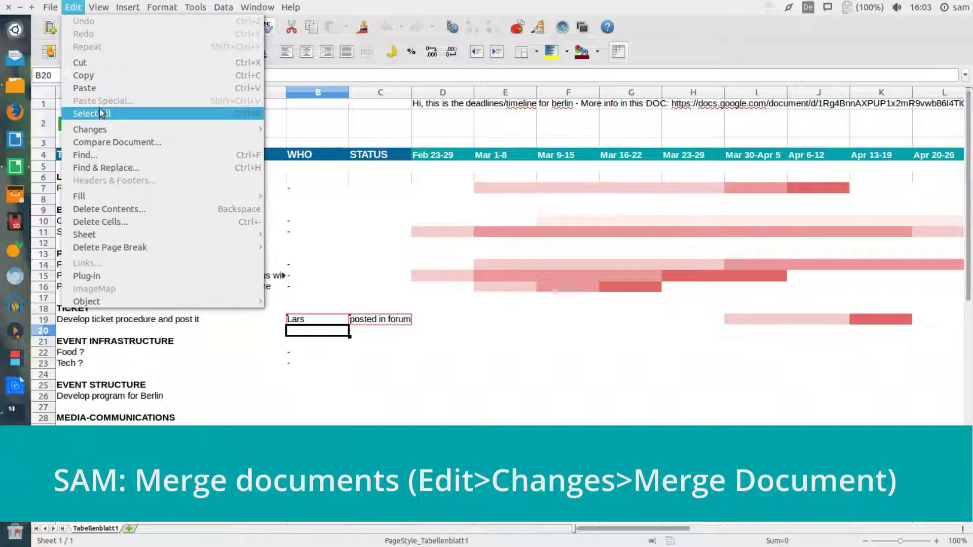
mouse_move(101, 129)
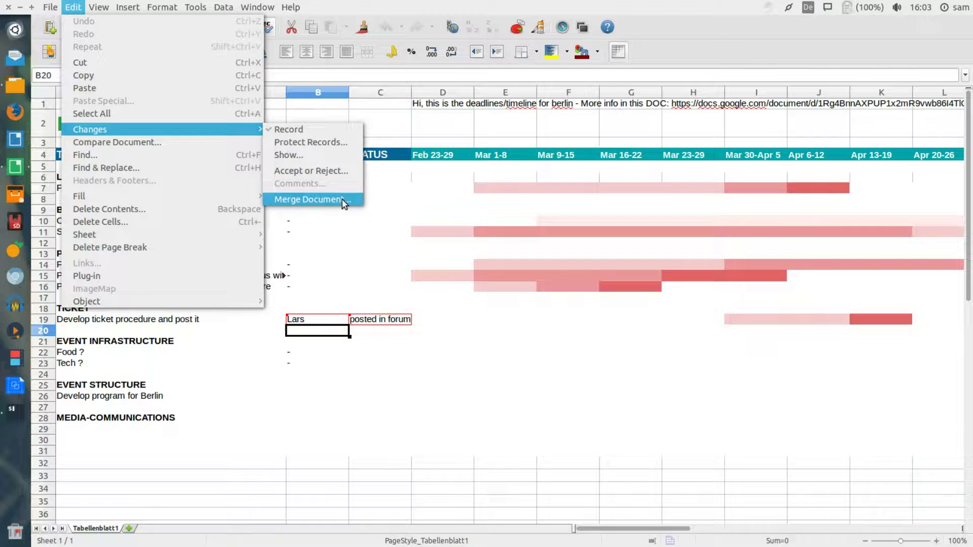
click(344, 201)
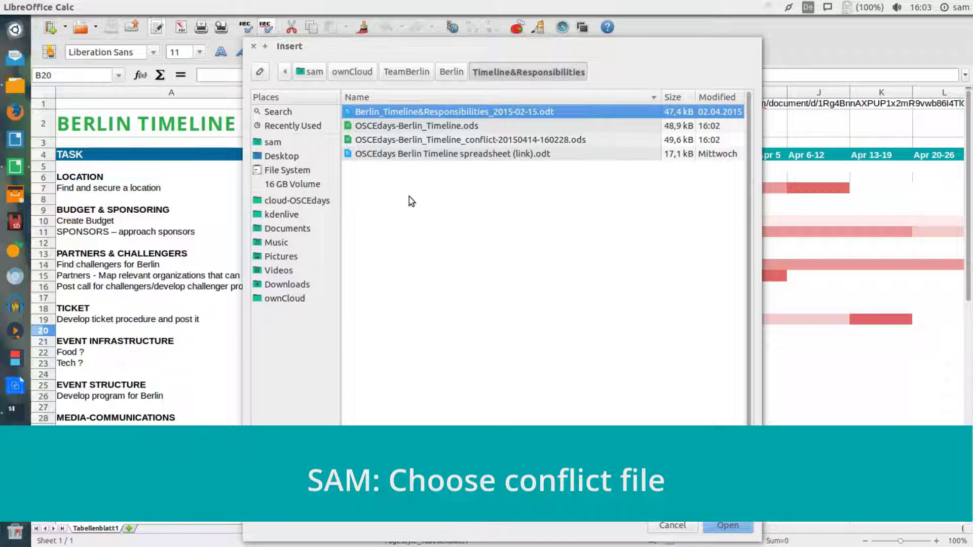
click(479, 141)
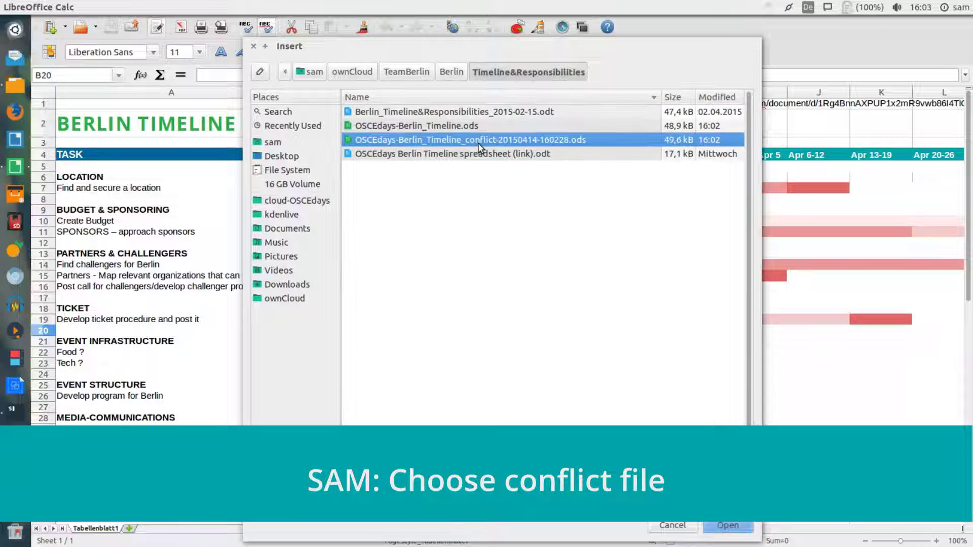
Merge the conflict copy and review the changes to C19, B26 and B19.
double_click(479, 141)
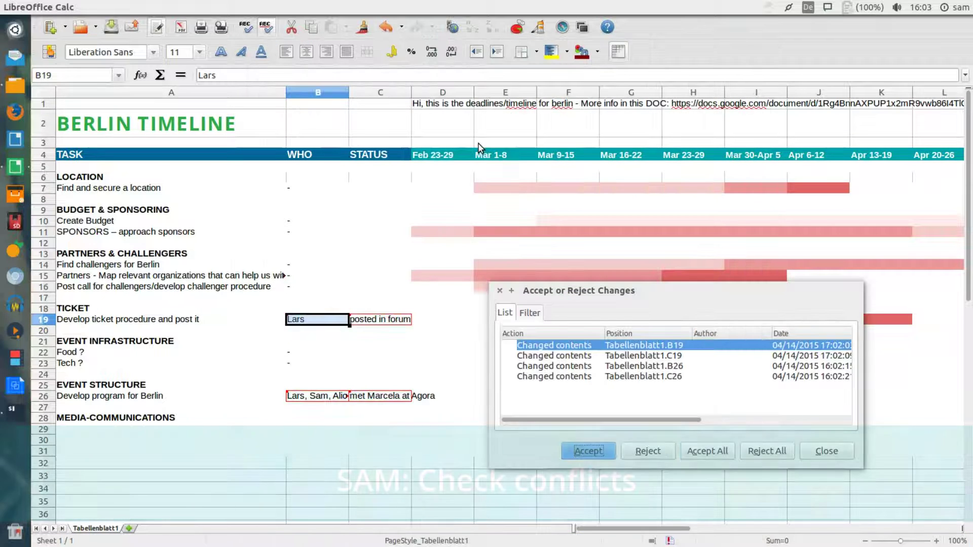
click(572, 356)
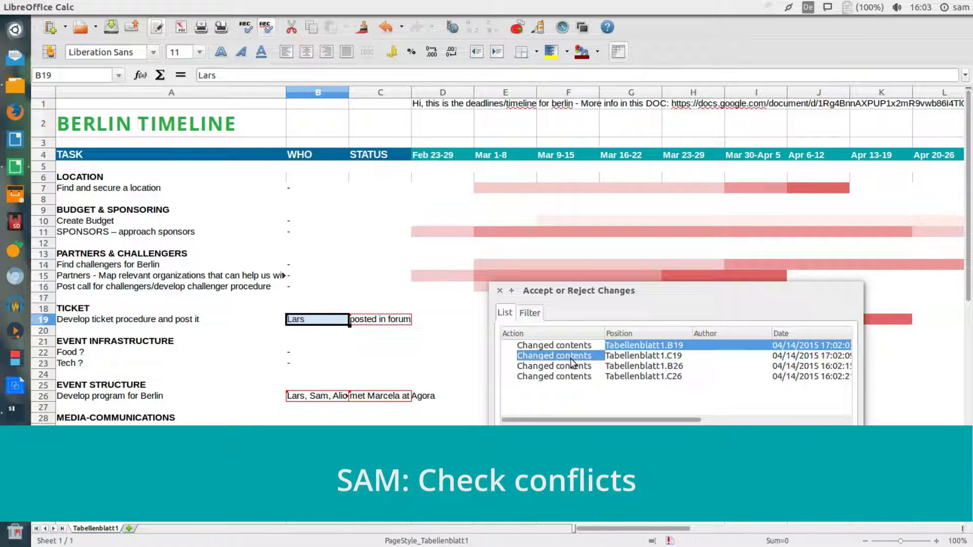
click(567, 376)
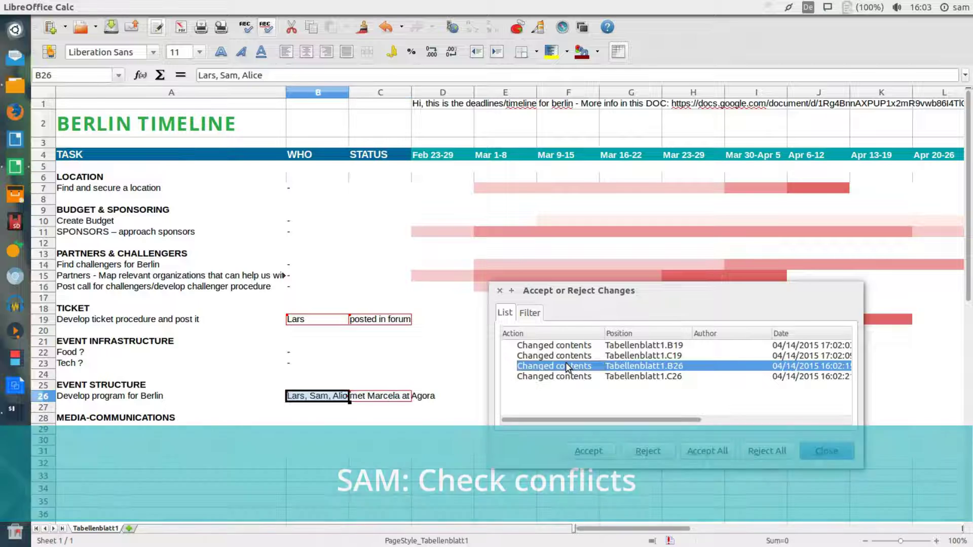
click(568, 345)
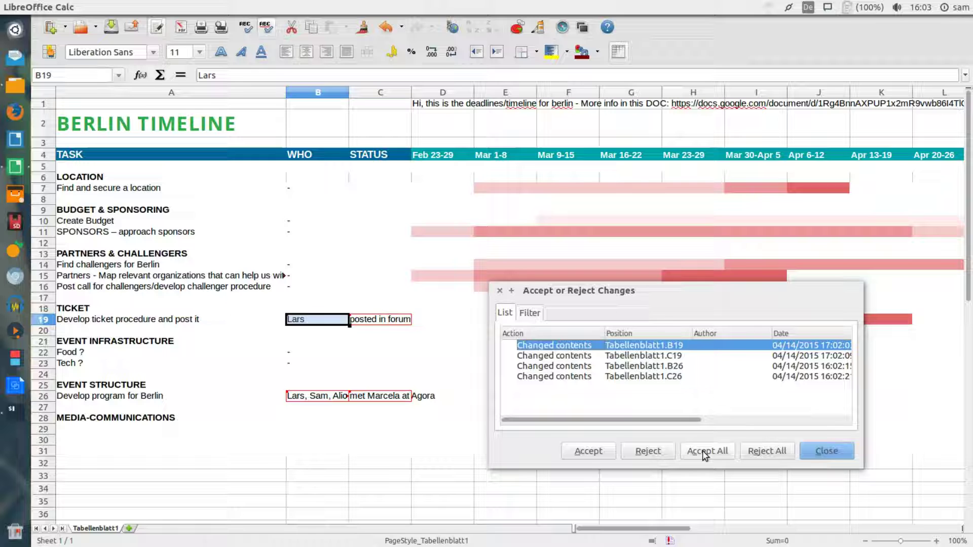
Accept all four merged changes and save the Berlin timeline.
click(705, 451)
click(826, 451)
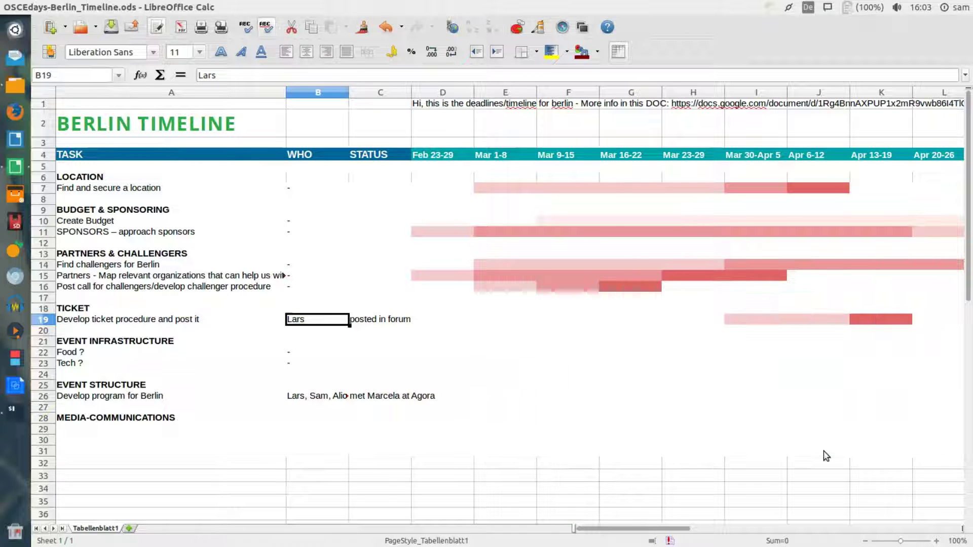
click(50, 7)
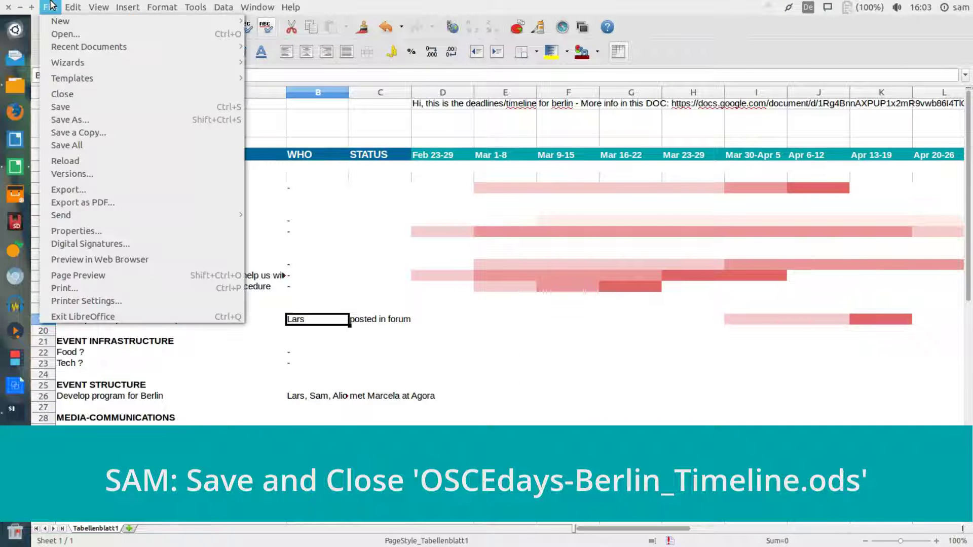
click(80, 109)
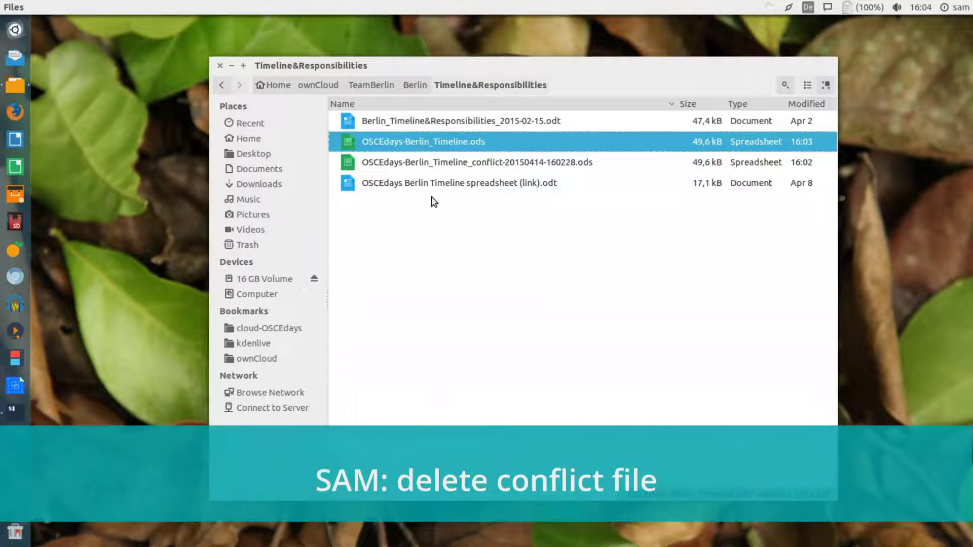
Move OSCEdays-Berlin_Timeline_conflict-20150414-160228.ods to the trash.
click(473, 235)
click(467, 162)
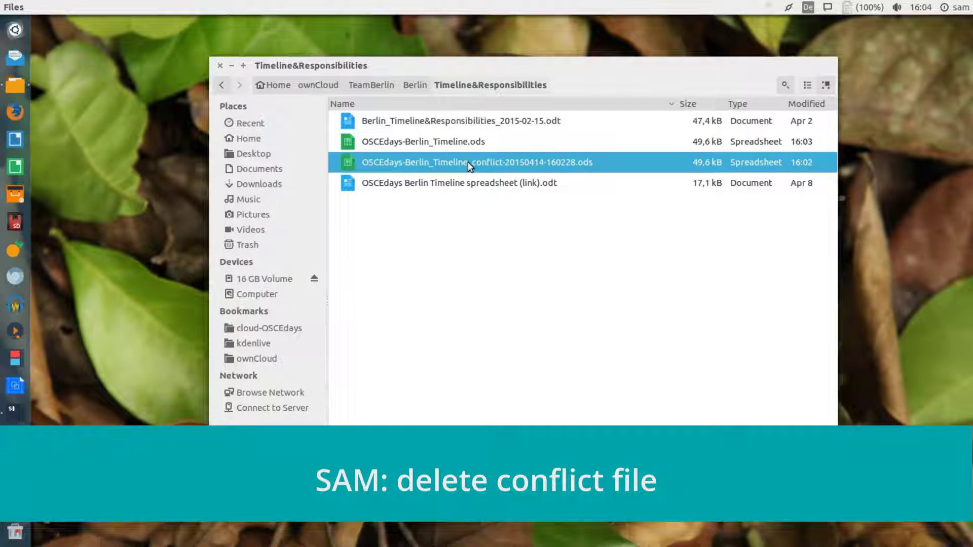
right_click(467, 162)
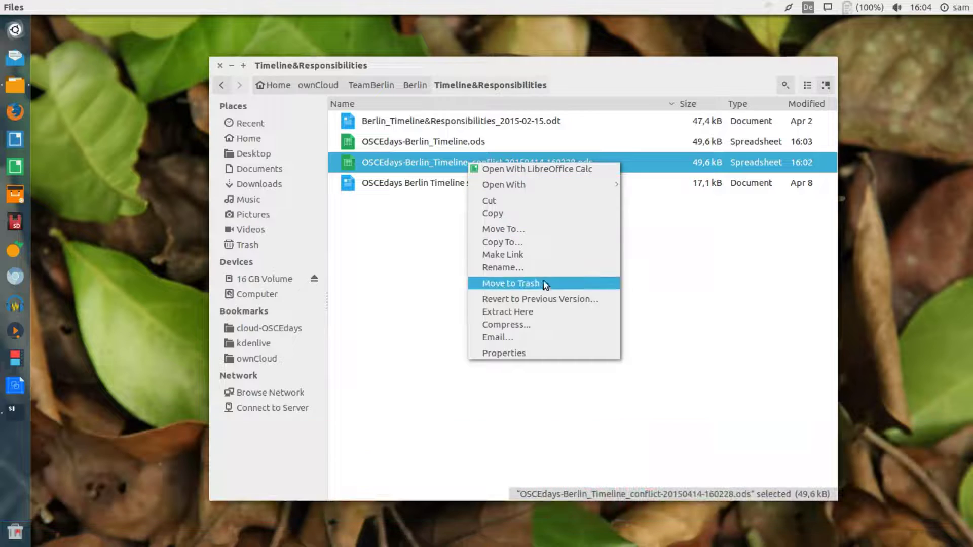
click(543, 286)
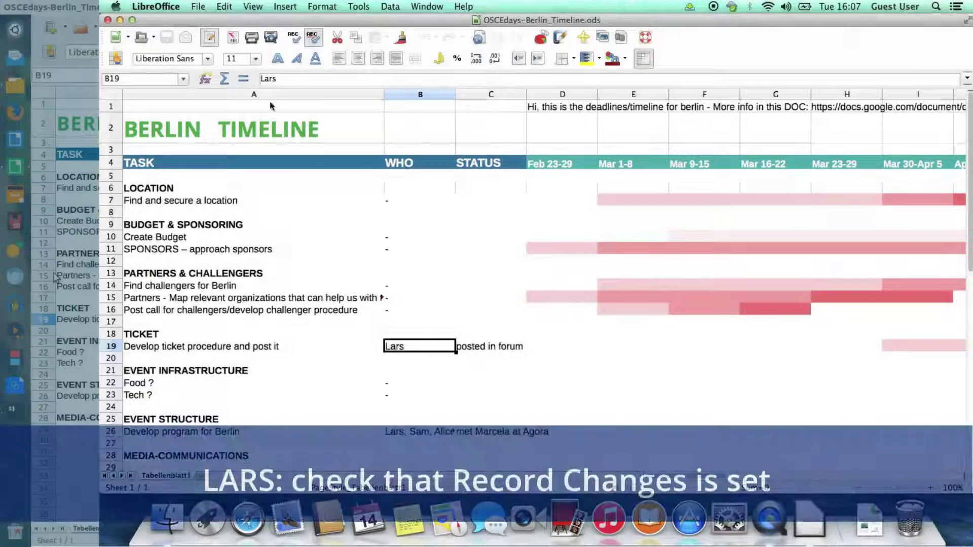
click(226, 7)
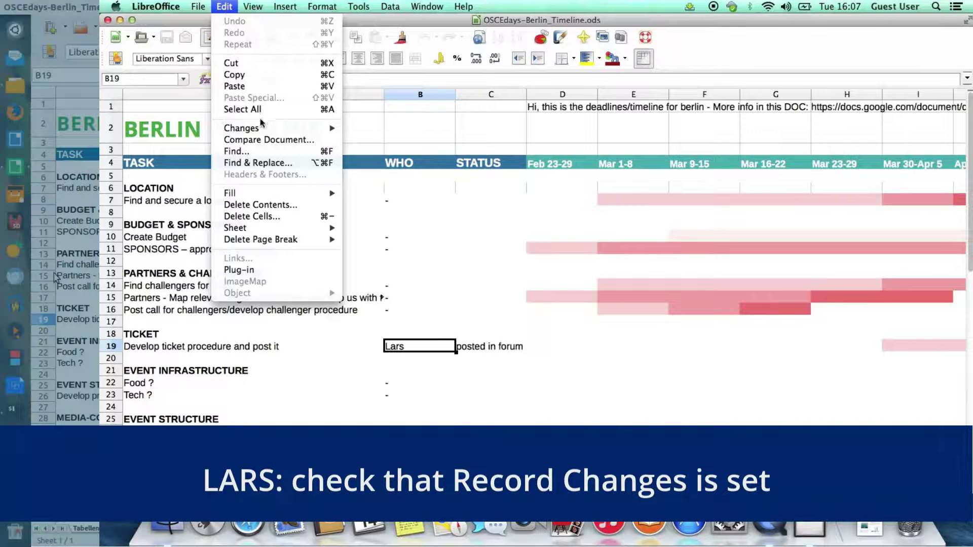
mouse_move(262, 132)
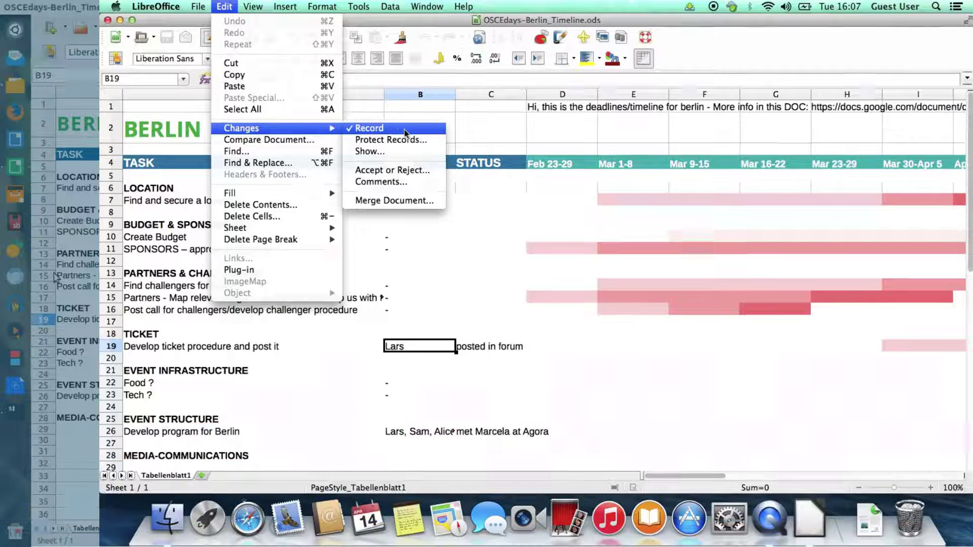
click(485, 129)
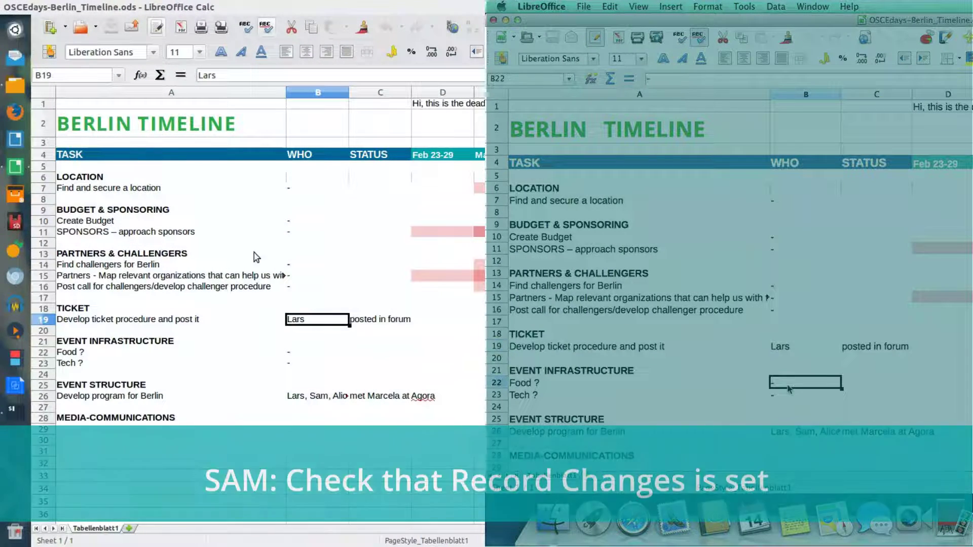
Turn on change recording and replace the dash in B22 with the Food task's owner.
double_click(790, 387)
click(74, 6)
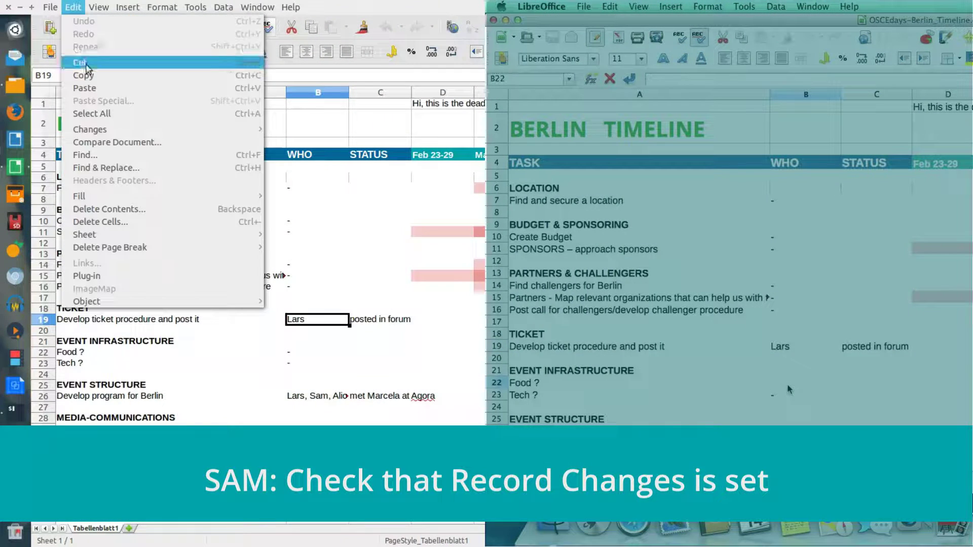
mouse_move(93, 129)
key(BackSpace)
text(Lars)
key(Tab)
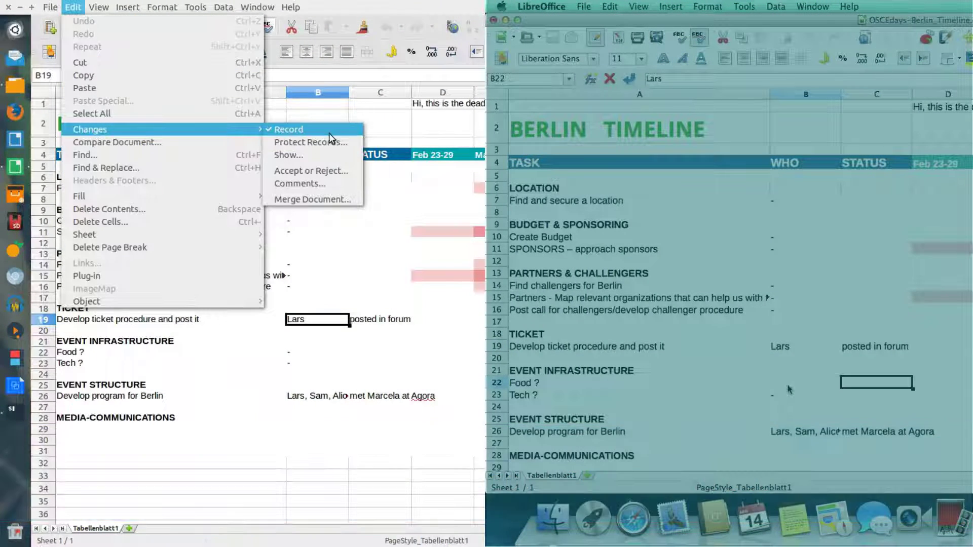
Set the Food status in C22 to 'will contact caterers', then save and close.
text(will c)
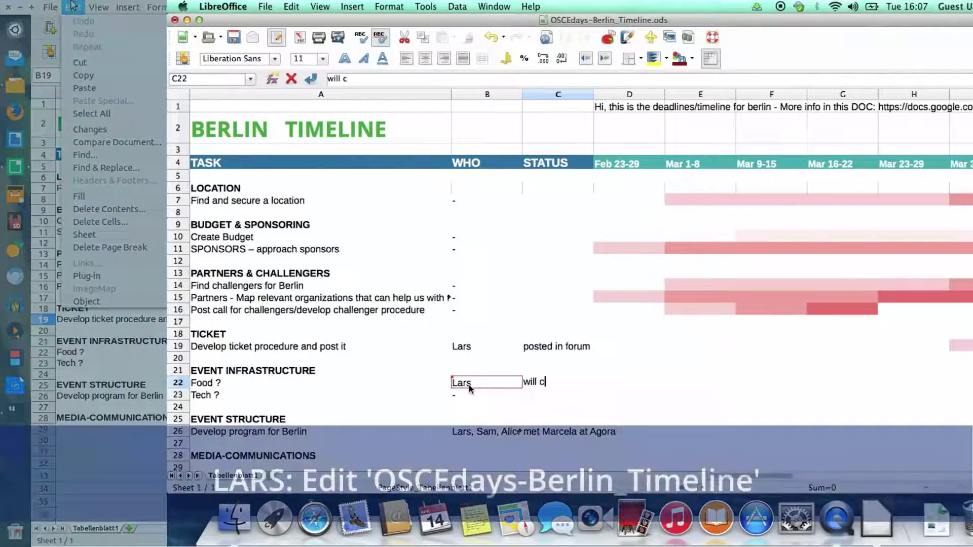
text(ontact cat)
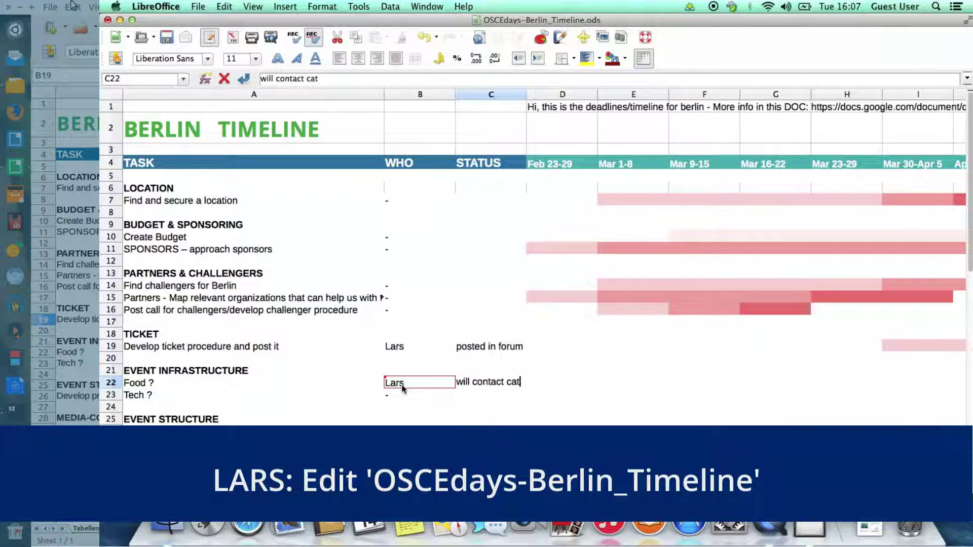
text(erers)
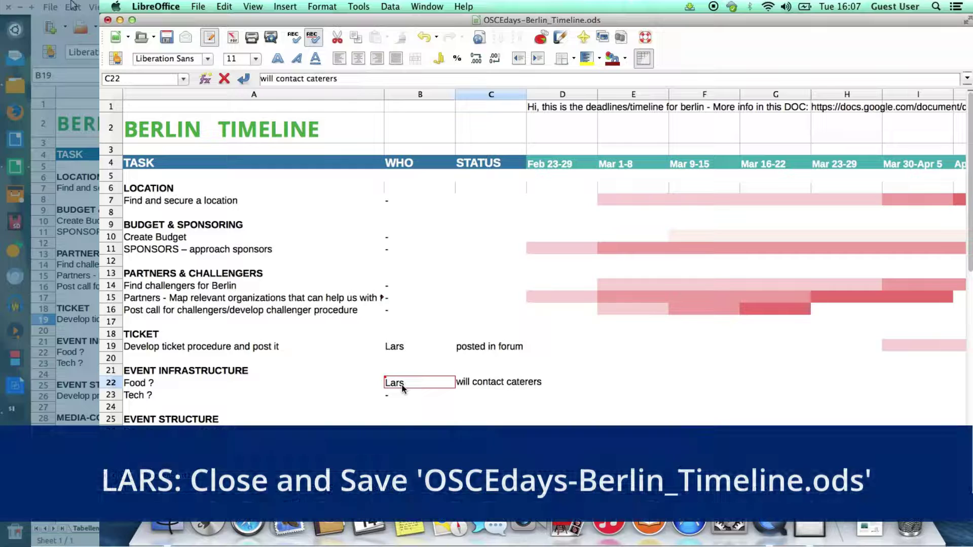
key(Return)
key(super+w)
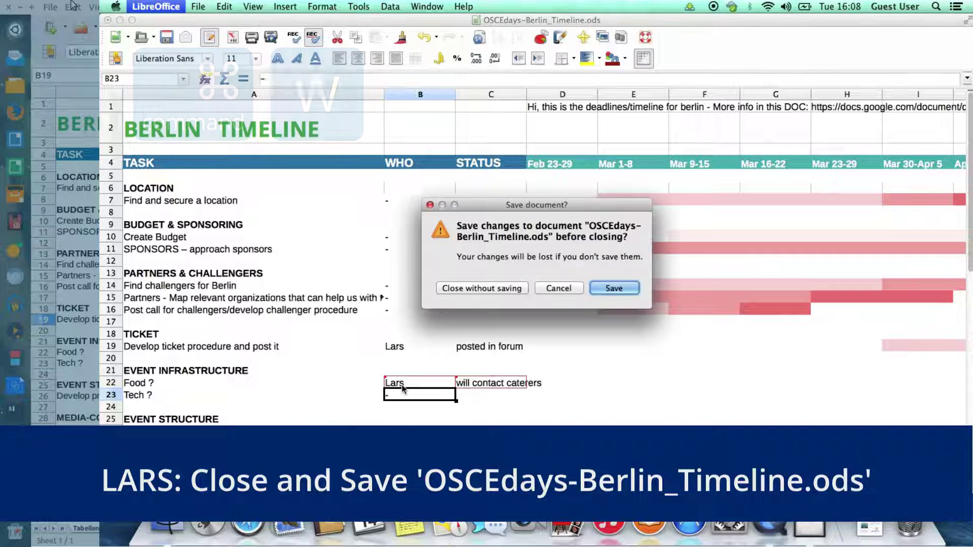
key(Return)
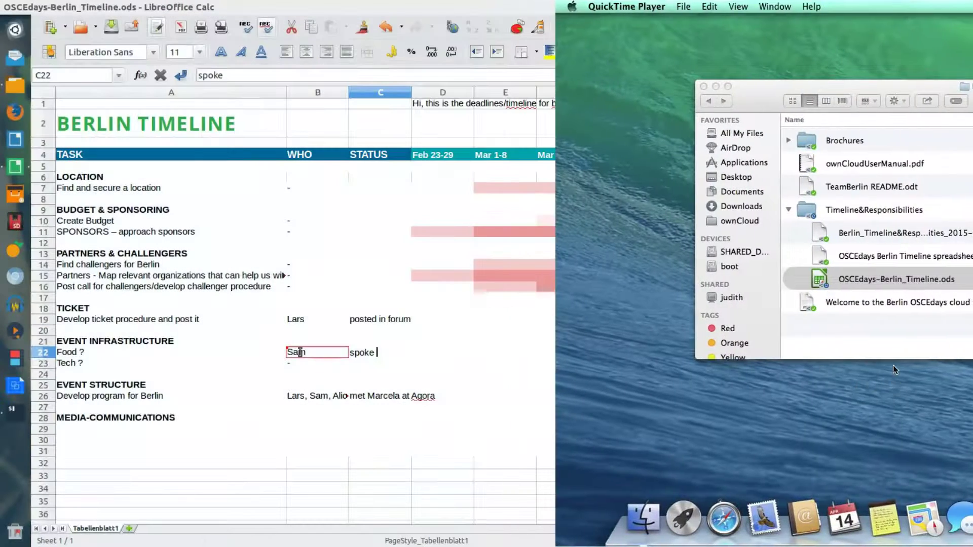
Make C22 read 'spoke to Agora - they will be serving lunch' and save on closing.
text(to Agora)
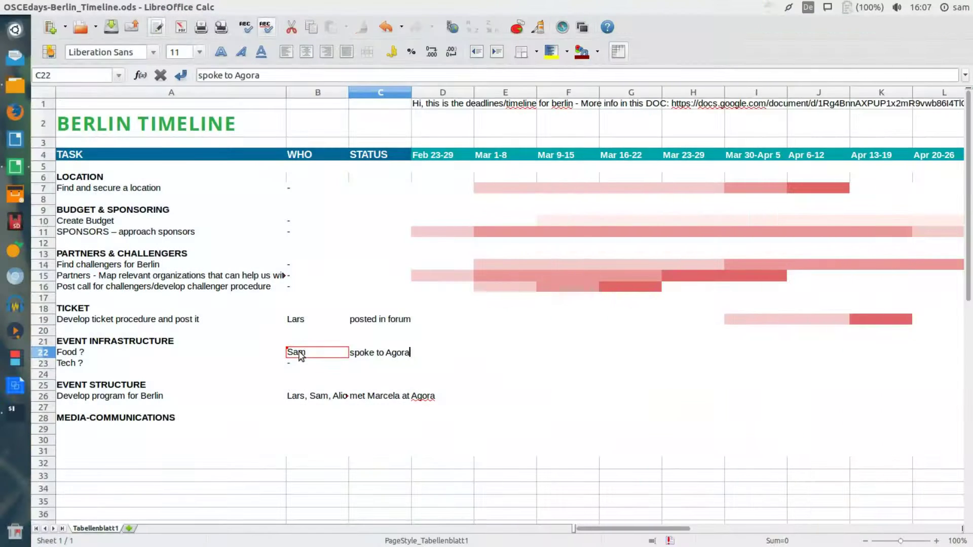
text( - they will be s)
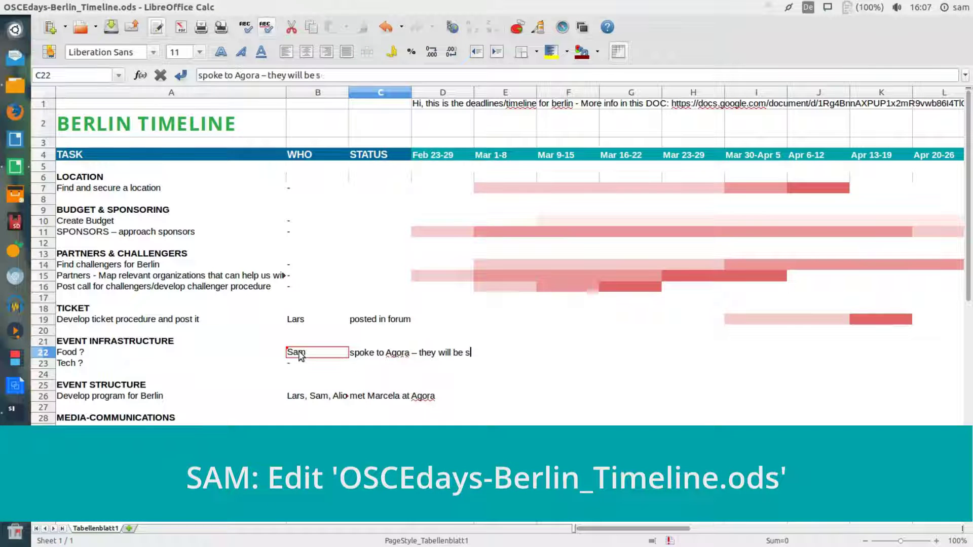
text(erving lunch)
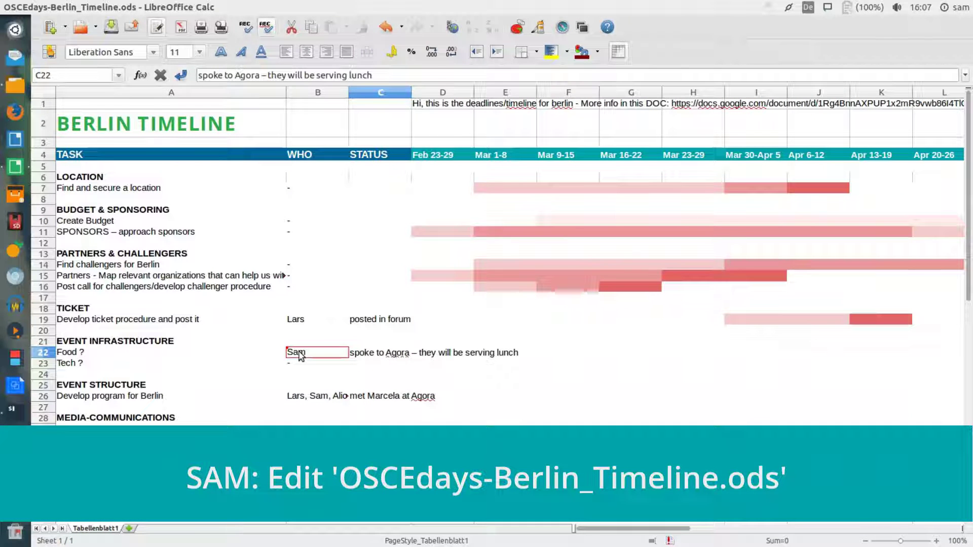
key(Return)
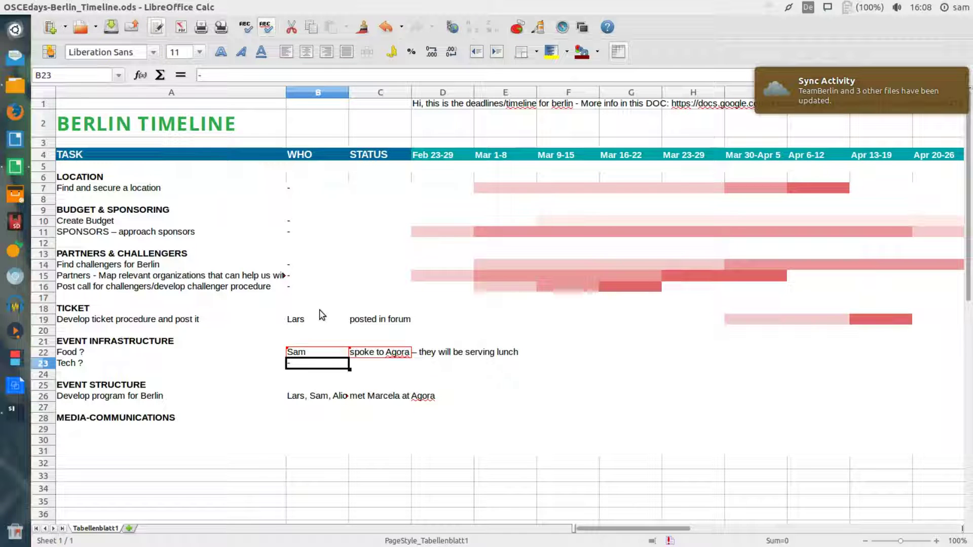
key(ctrl+q)
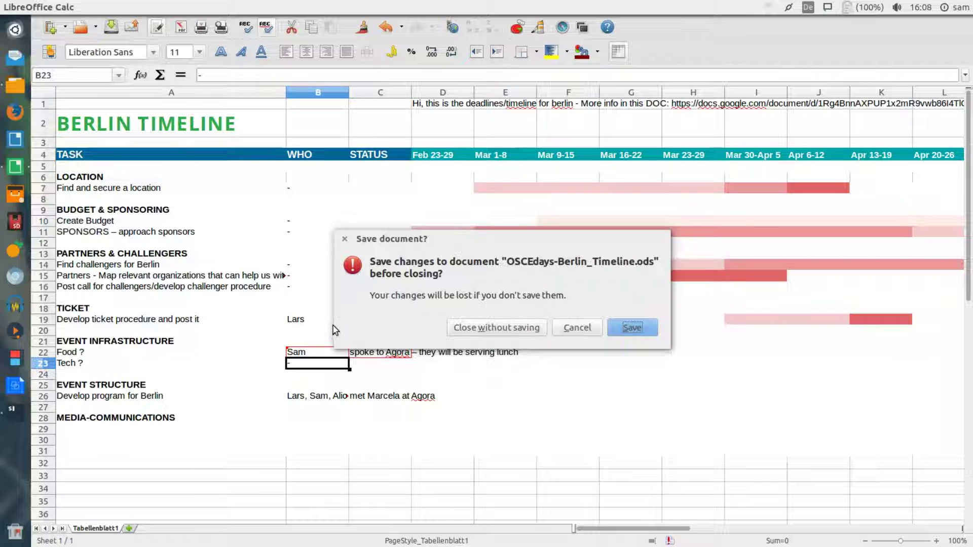
click(622, 328)
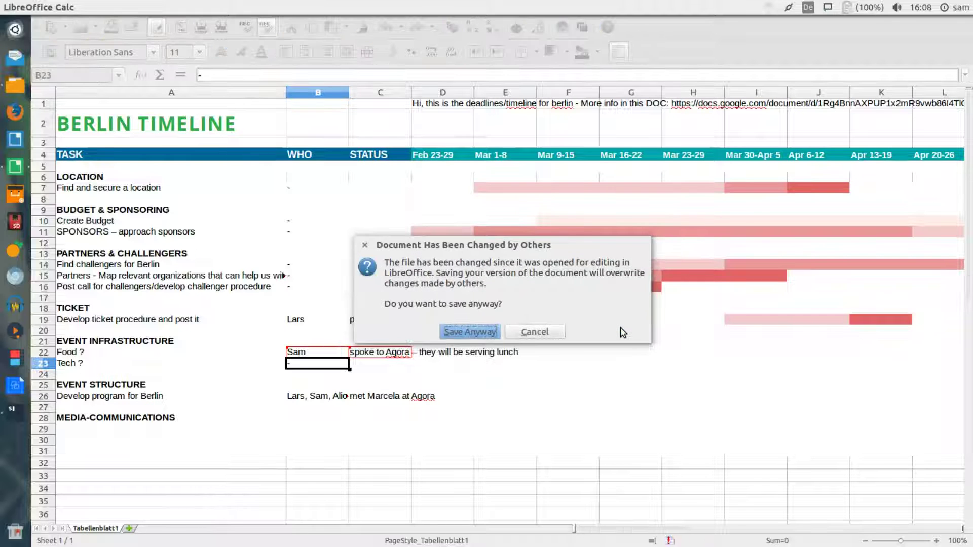
Cancel the conflict warning and save the sheet as OSCEdays-Berlin_Timeline_Sam1609.ods instead.
click(540, 336)
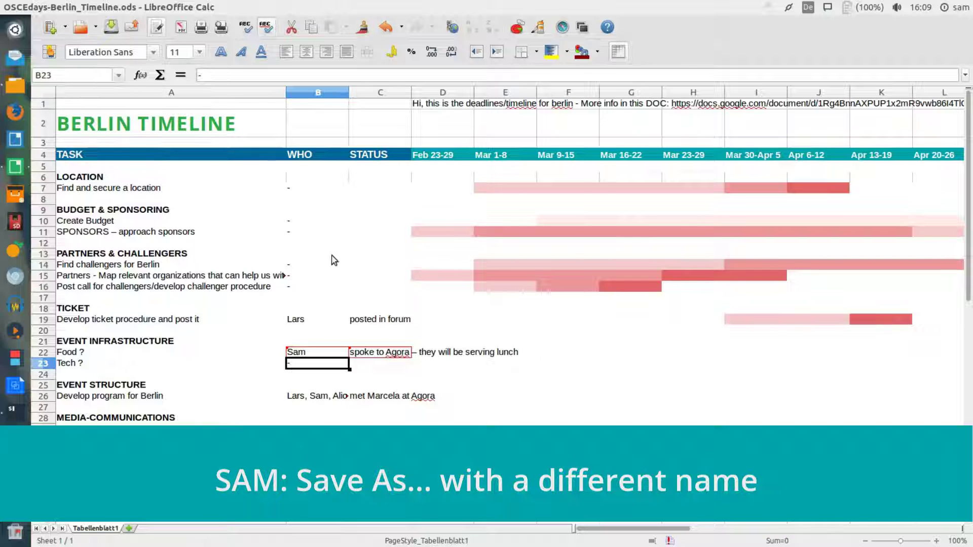
click(50, 7)
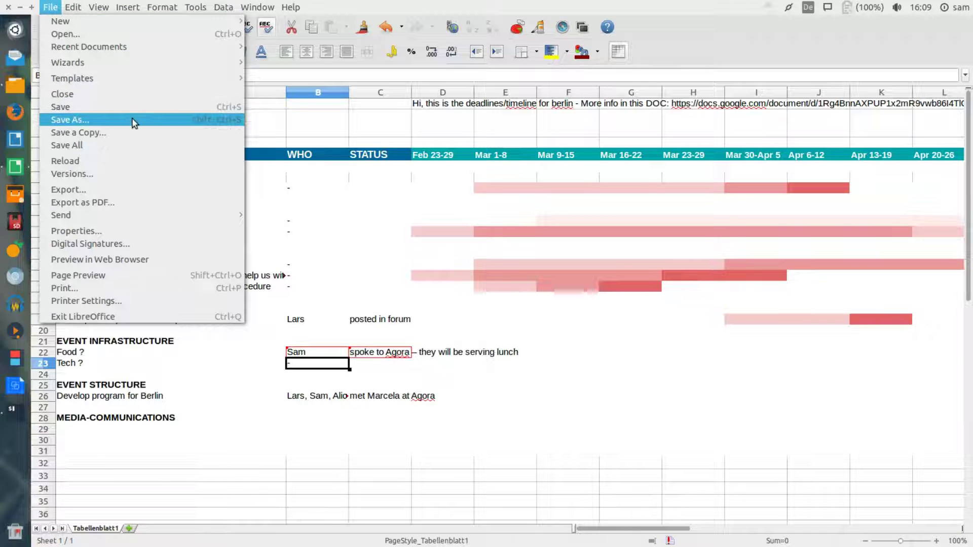
click(160, 120)
key(End)
text(_)
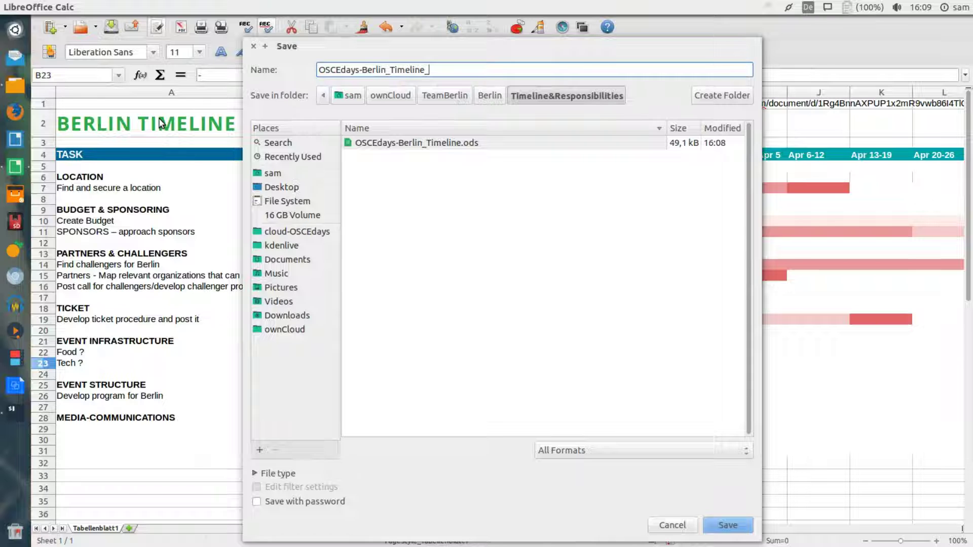
text(Sam1609)
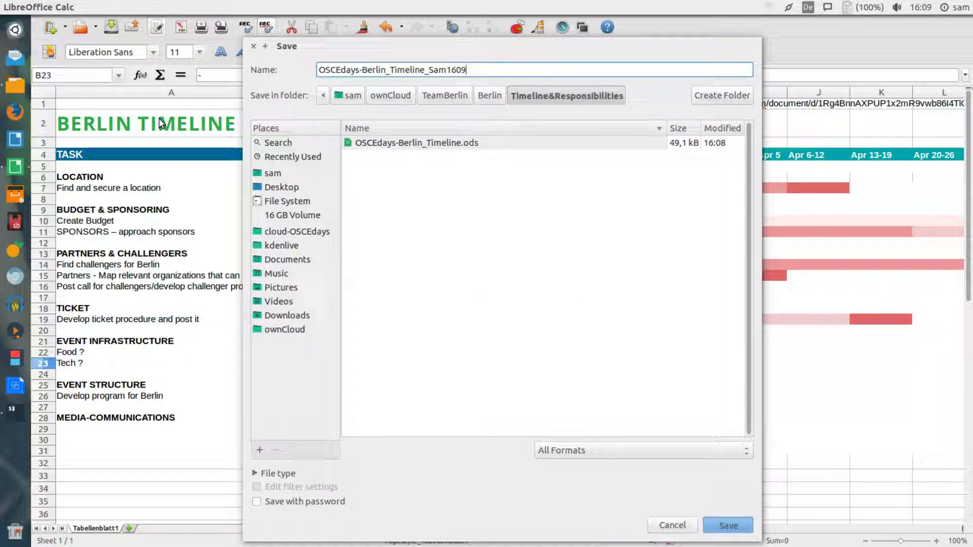
key(Return)
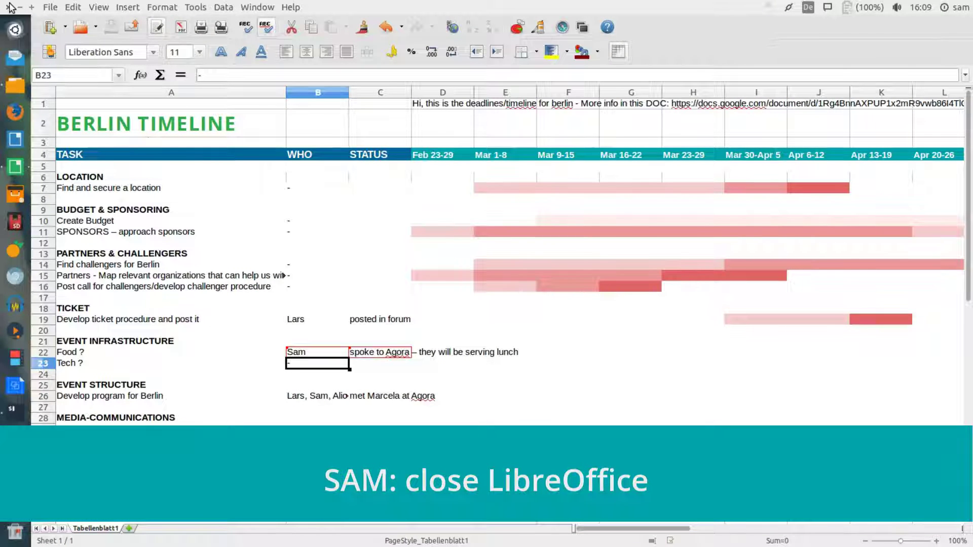
Close Calc and reopen the original OSCEdays-Berlin_Timeline.ods from Files.
click(12, 7)
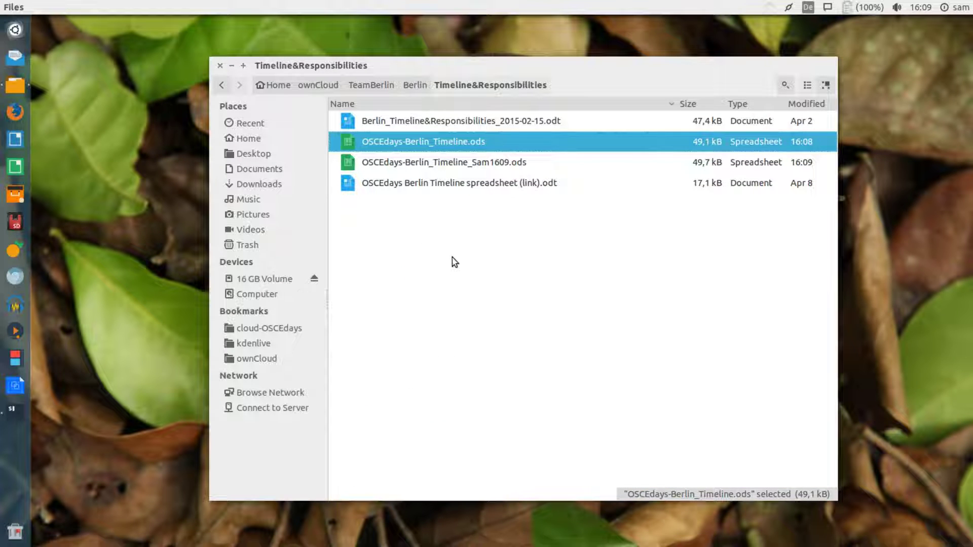
click(454, 262)
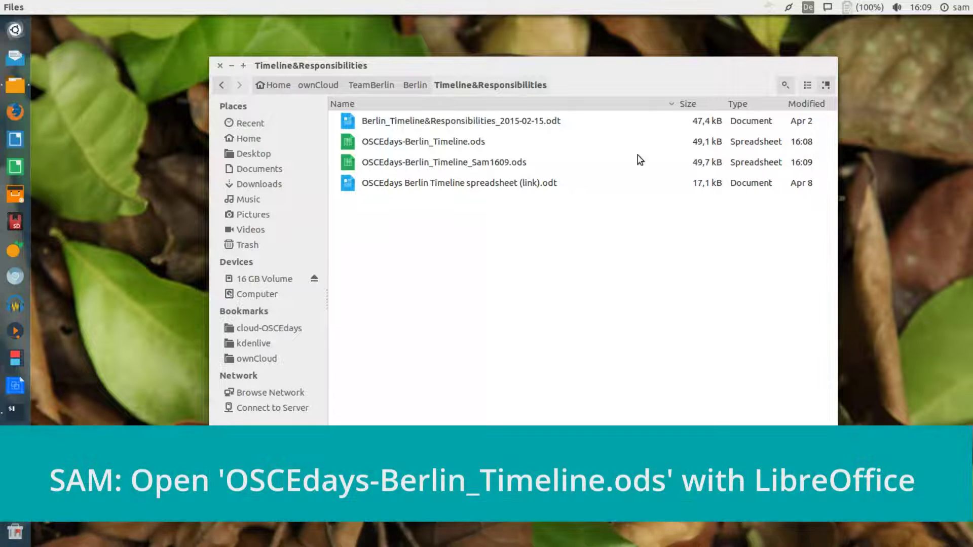
double_click(424, 143)
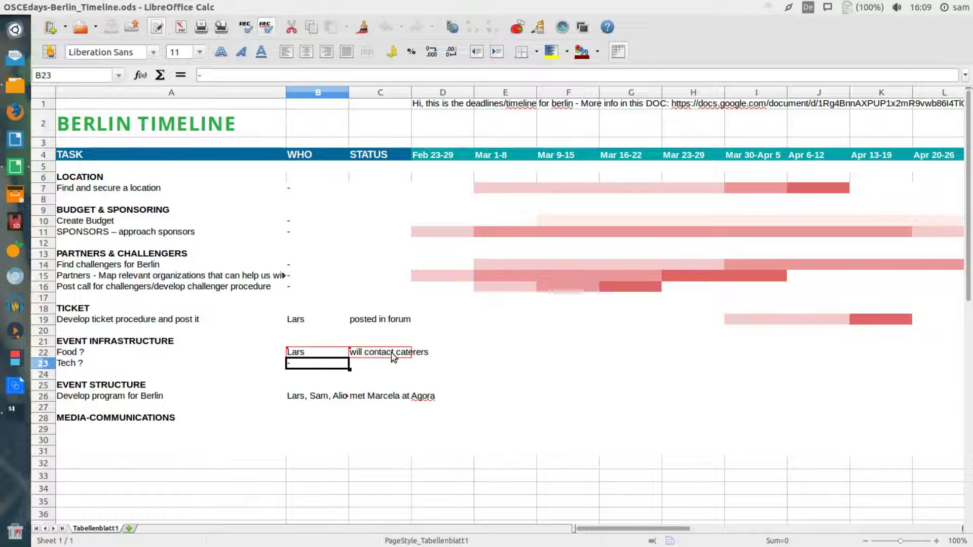
Start Edit > Changes > Merge Document and select OSCEdays-Berlin_Timeline_Sam1609.ods.
mouse_move(328, 355)
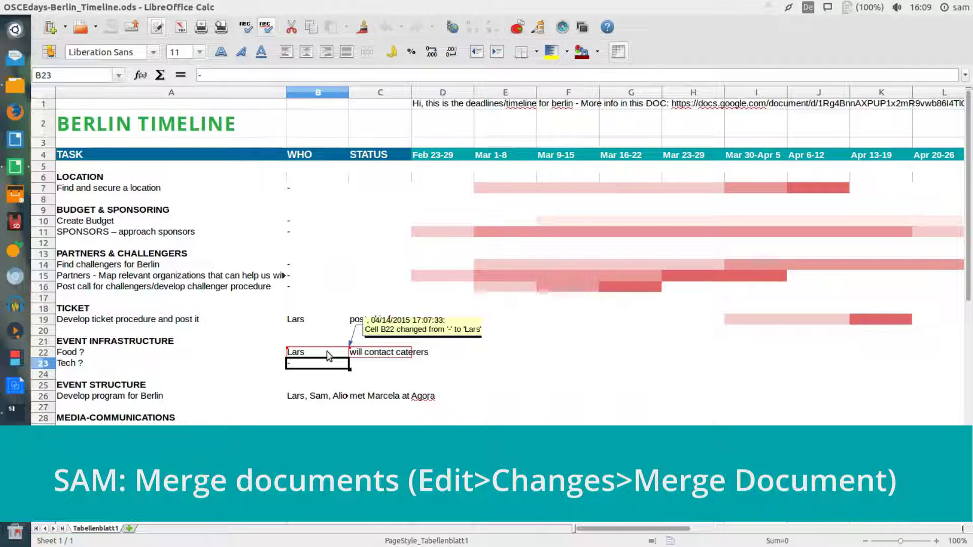
click(51, 7)
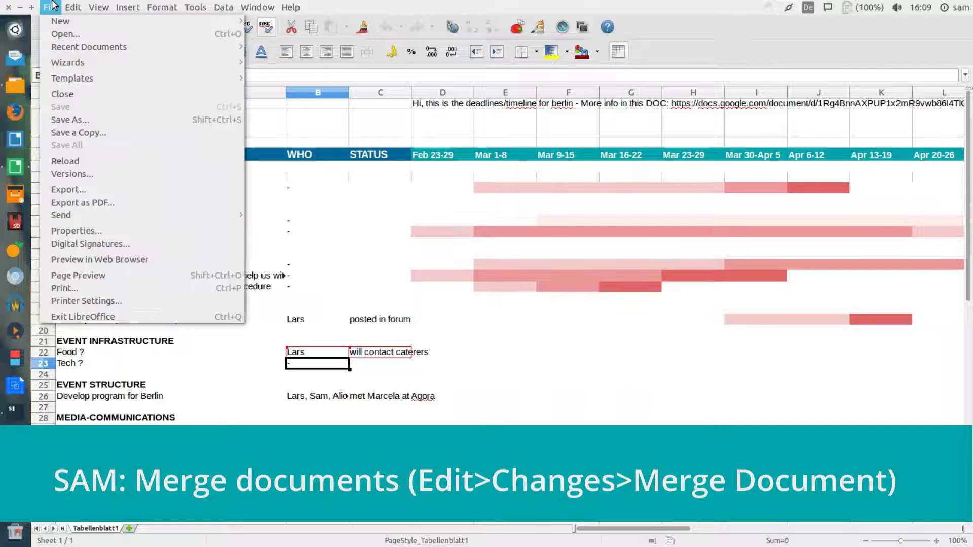
mouse_move(73, 7)
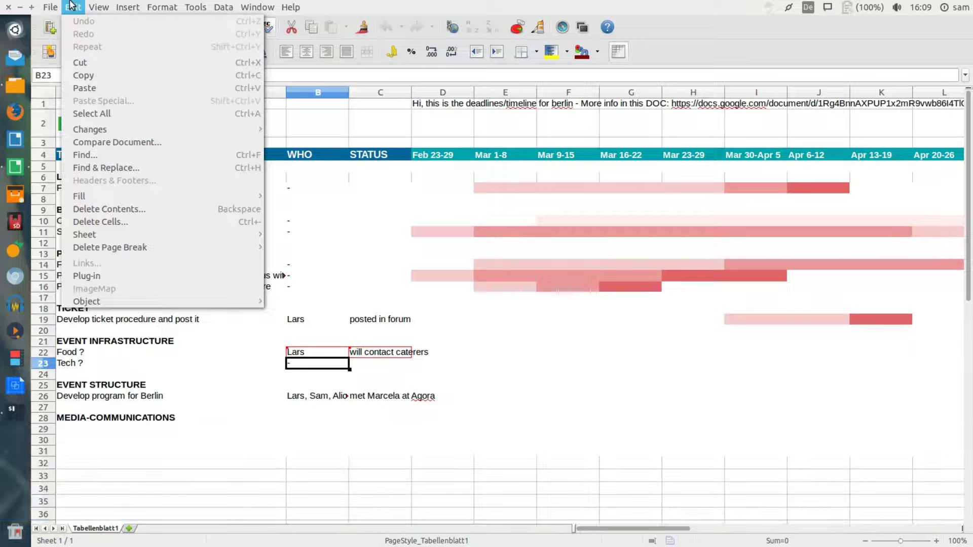
mouse_move(91, 131)
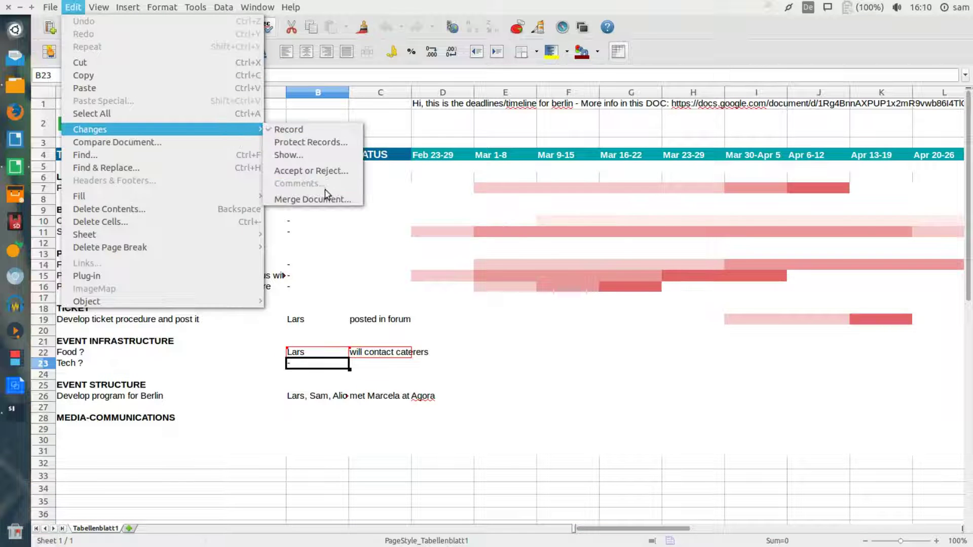
click(349, 199)
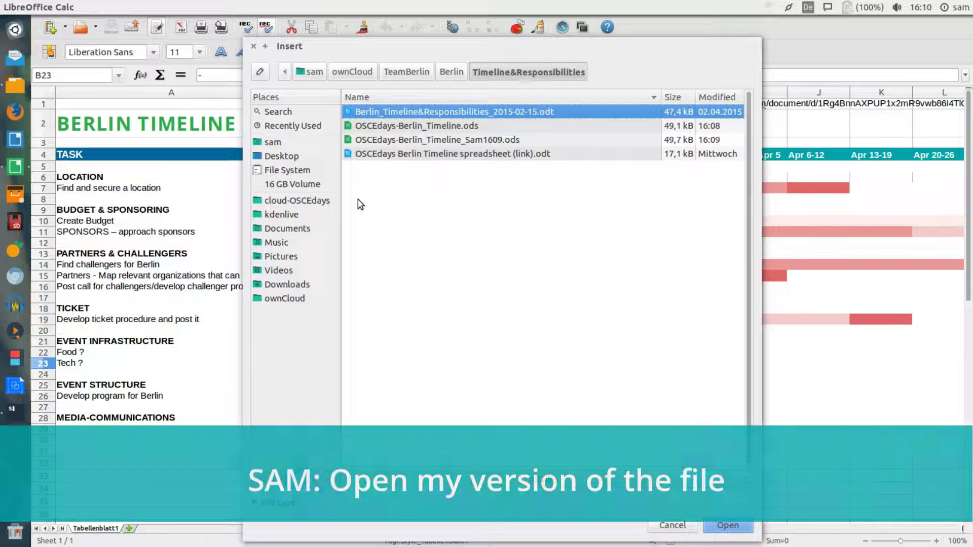
click(408, 144)
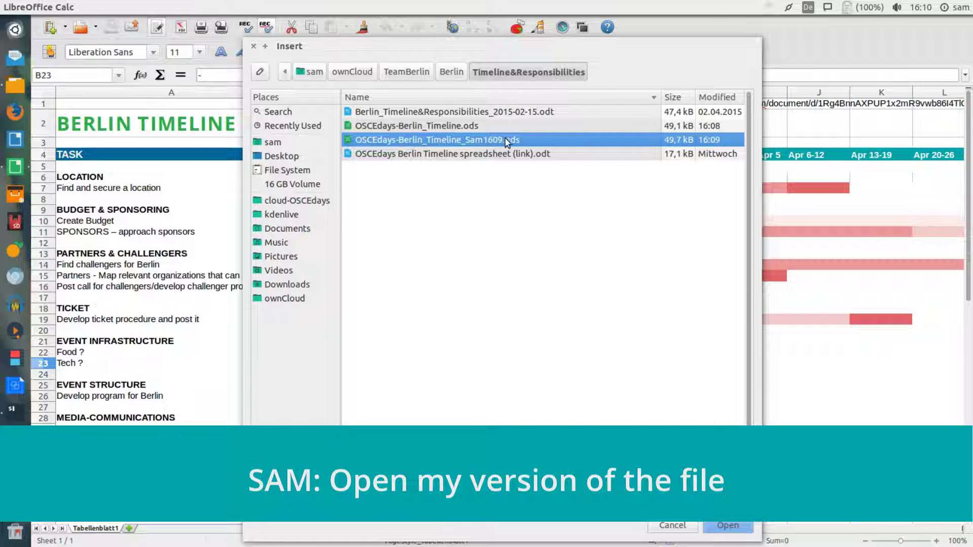
Merge the copy and accept its 'spoke to Agora - they will be serving lunch' version of C22.
double_click(453, 140)
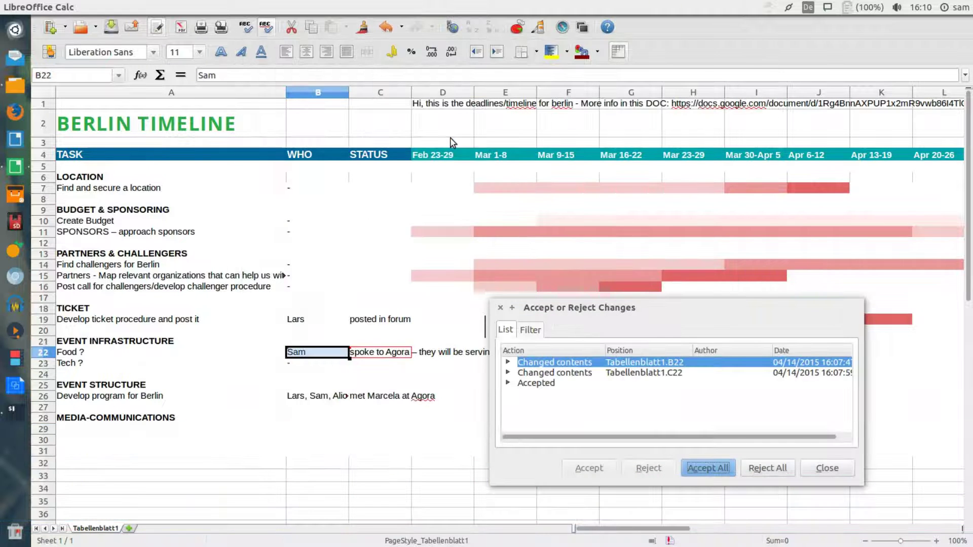
drag(570, 309, 606, 224)
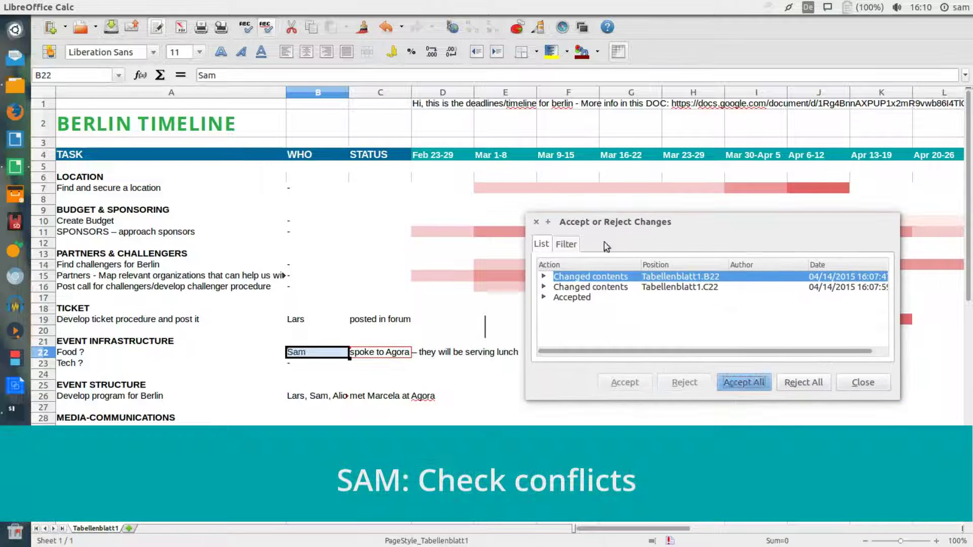
click(573, 287)
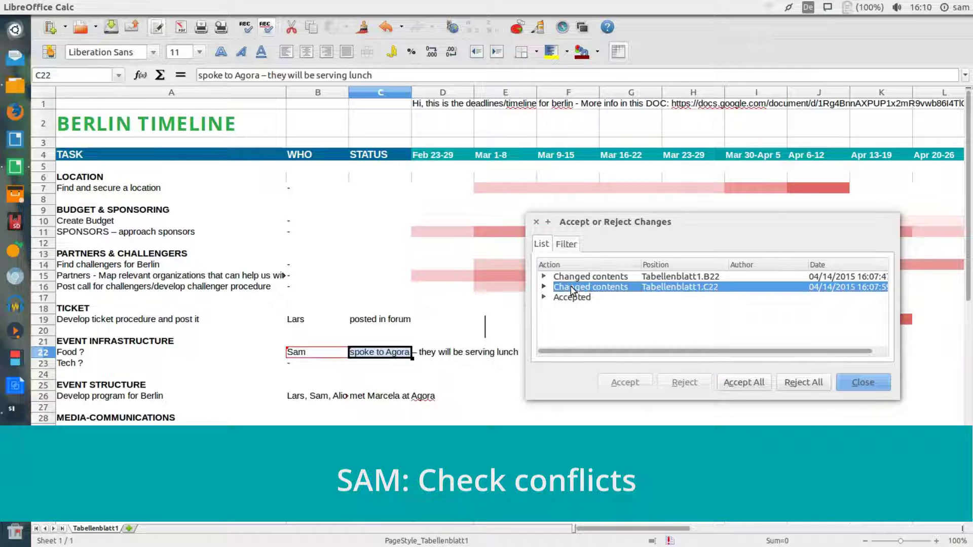
click(569, 299)
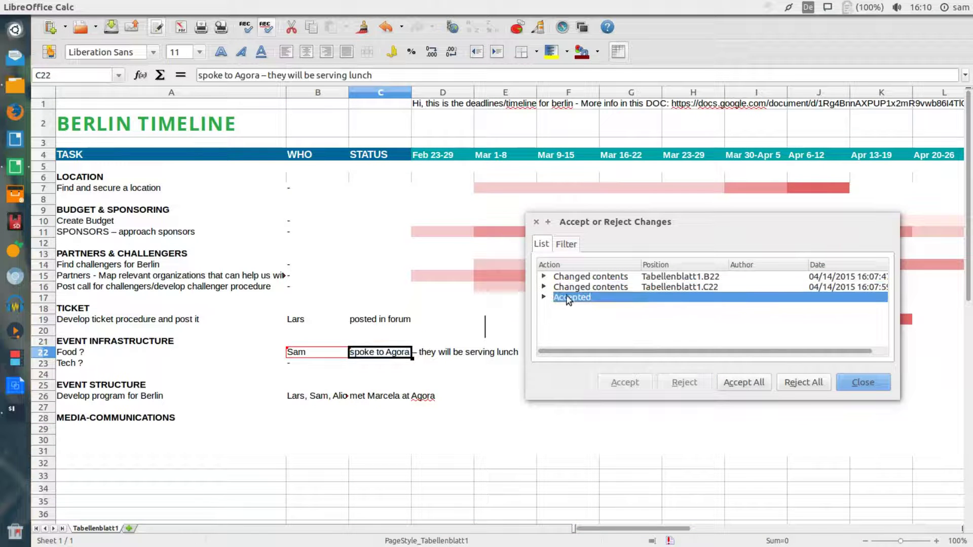
click(543, 287)
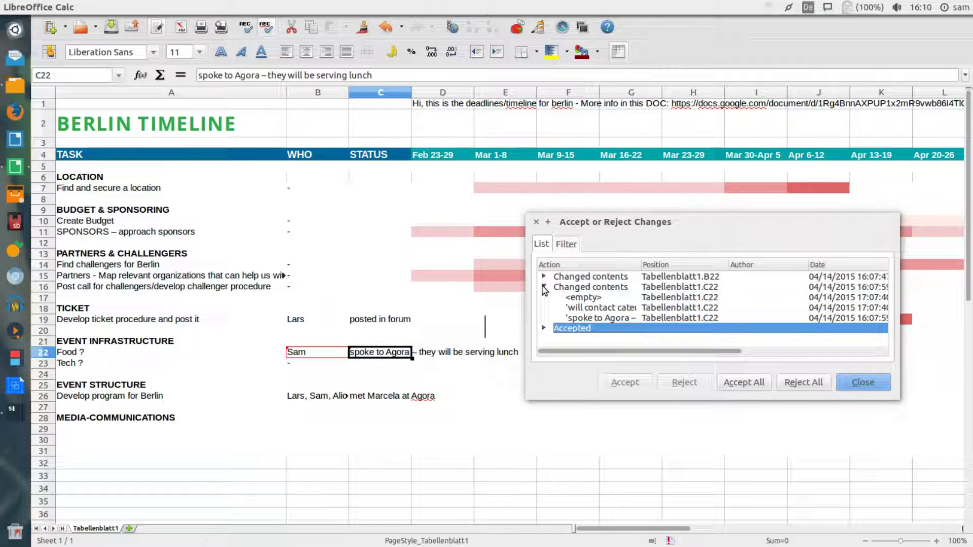
click(595, 308)
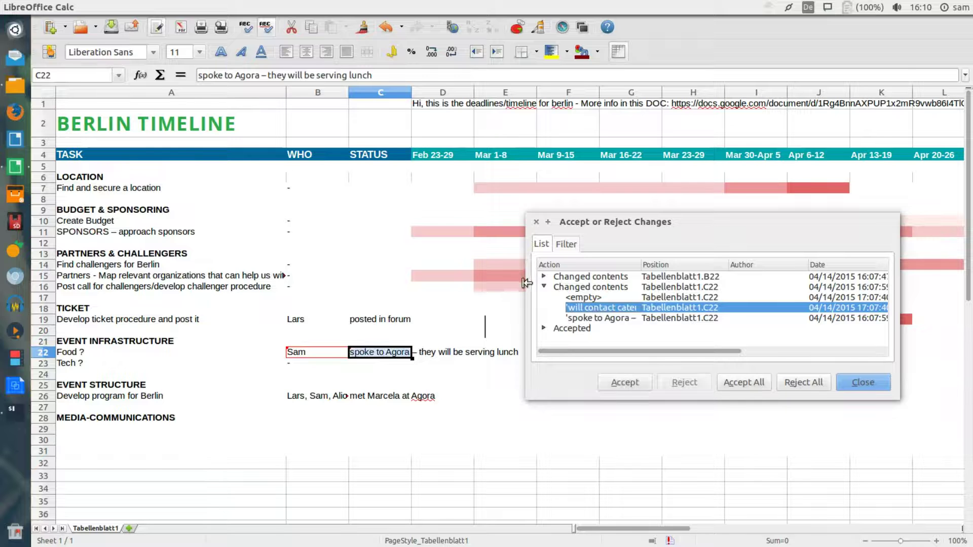
drag(527, 282, 442, 287)
drag(554, 263, 584, 264)
click(545, 318)
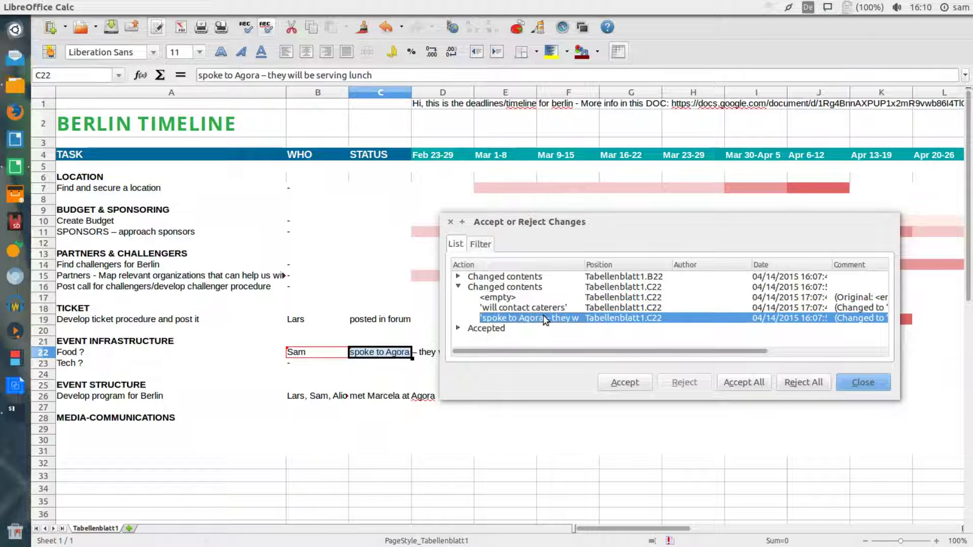
click(546, 309)
click(549, 321)
click(627, 384)
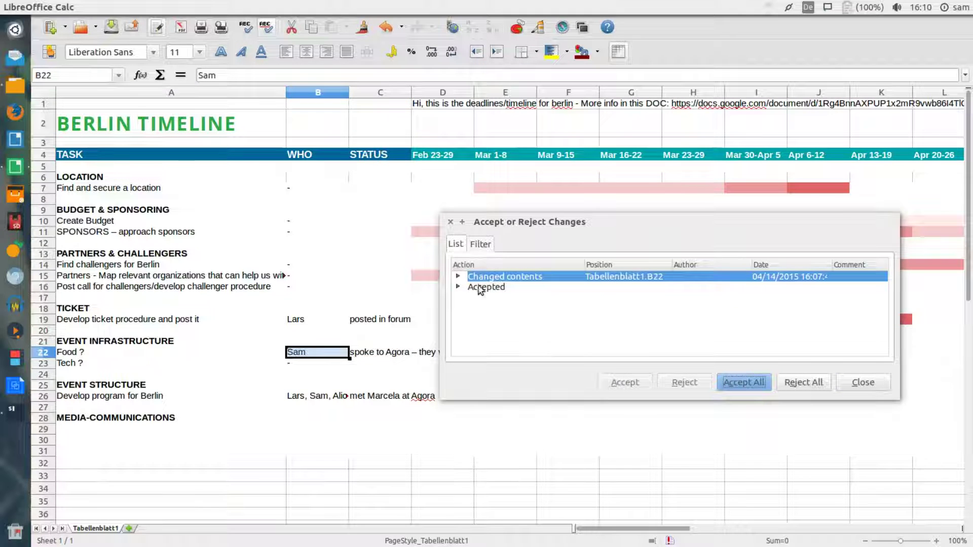
Accept the merged copy's newer owner entry for B22.
click(459, 276)
click(504, 299)
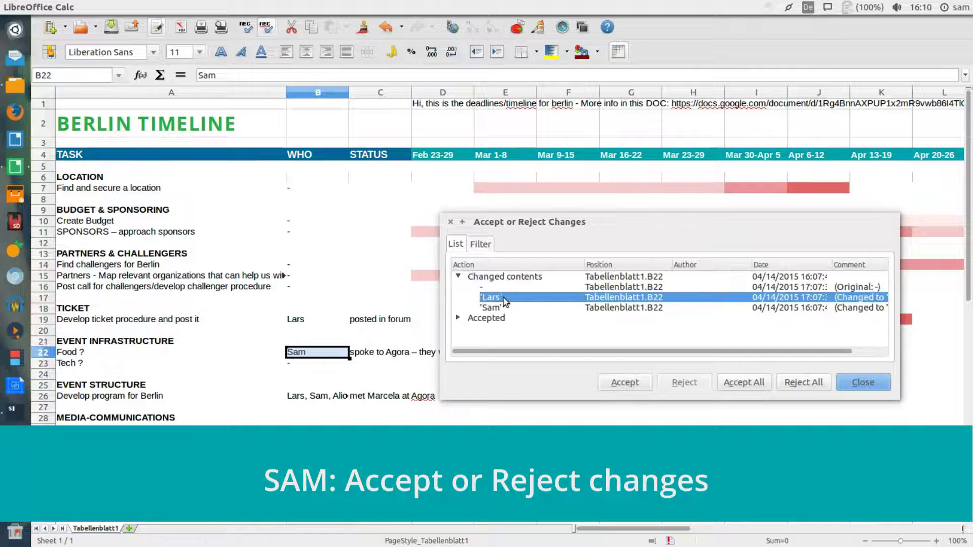
click(505, 308)
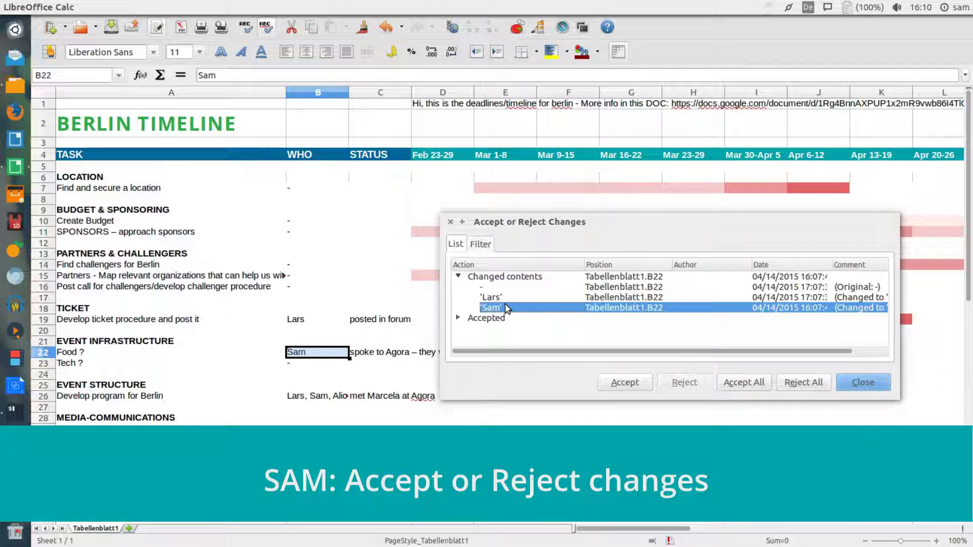
click(625, 382)
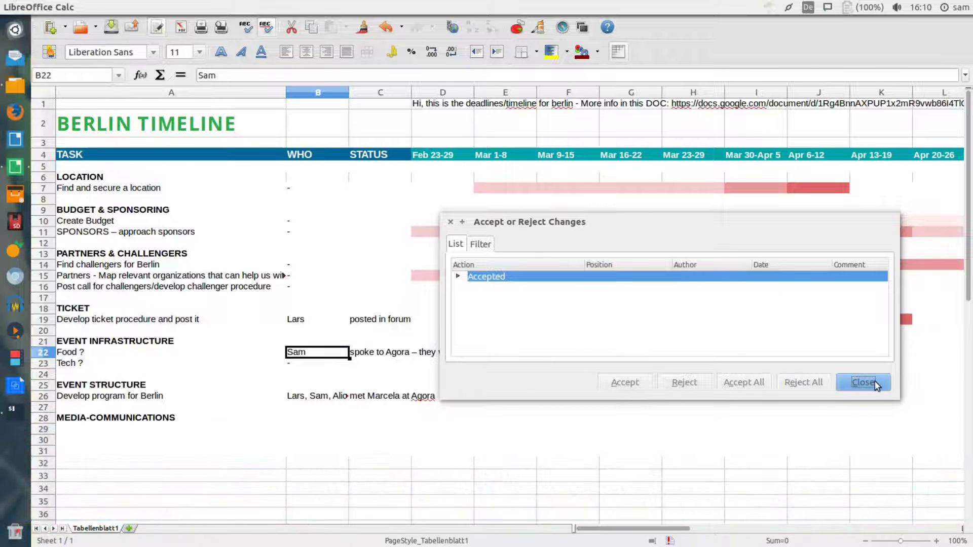
Close the change review, save the merged OSCEdays-Berlin_Timeline.ods, and close Calc.
click(872, 384)
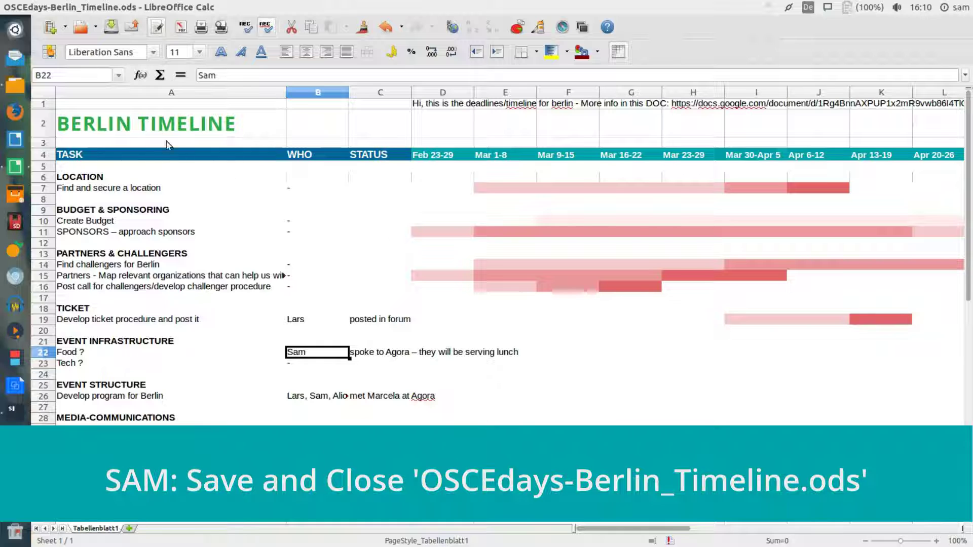
click(50, 7)
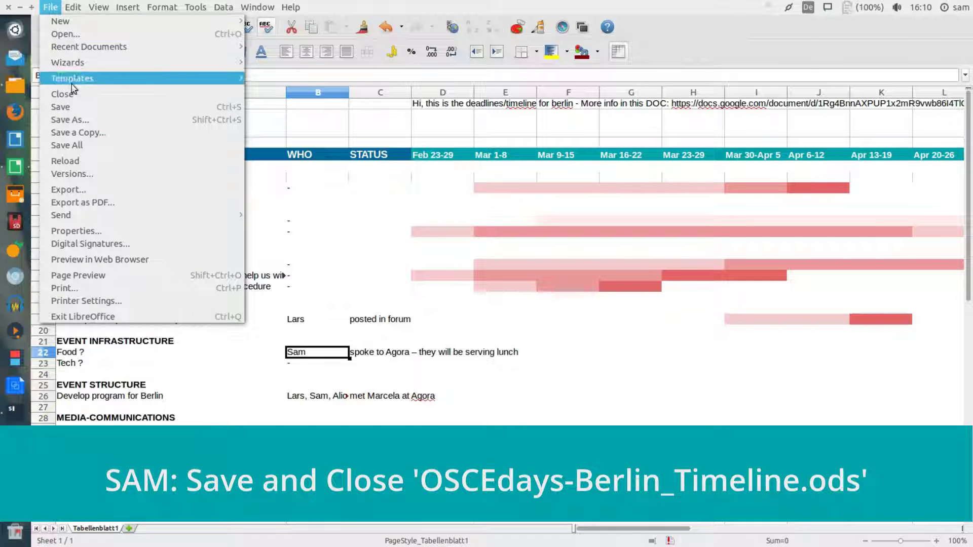
click(83, 109)
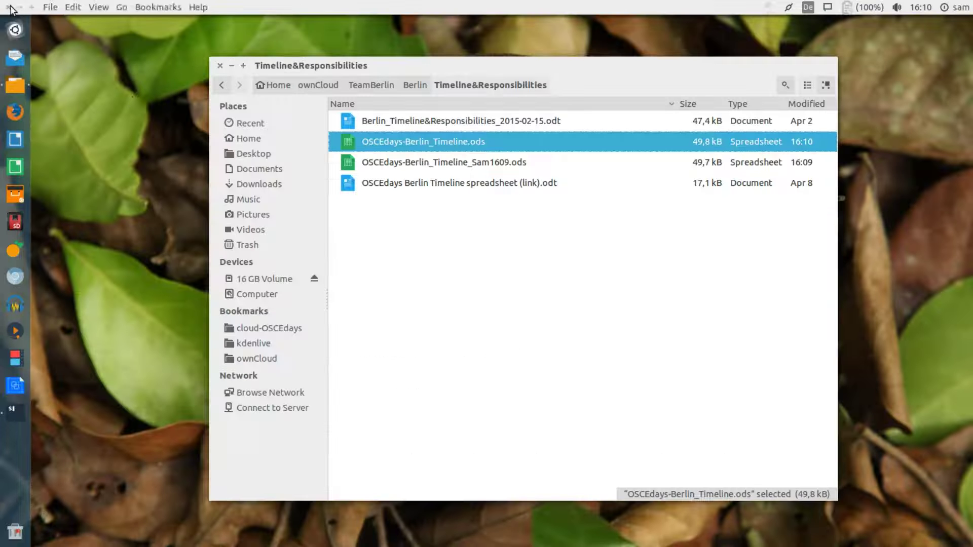
click(12, 7)
click(472, 266)
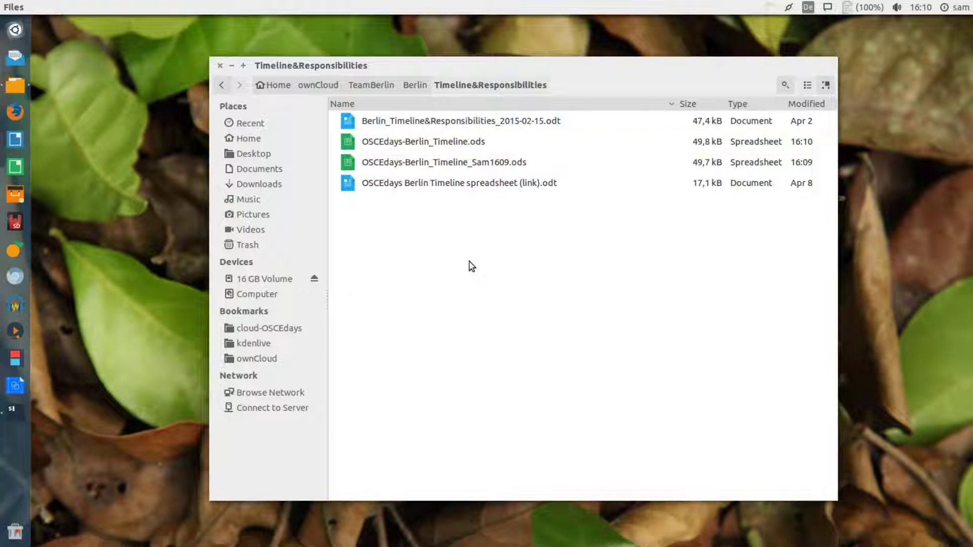